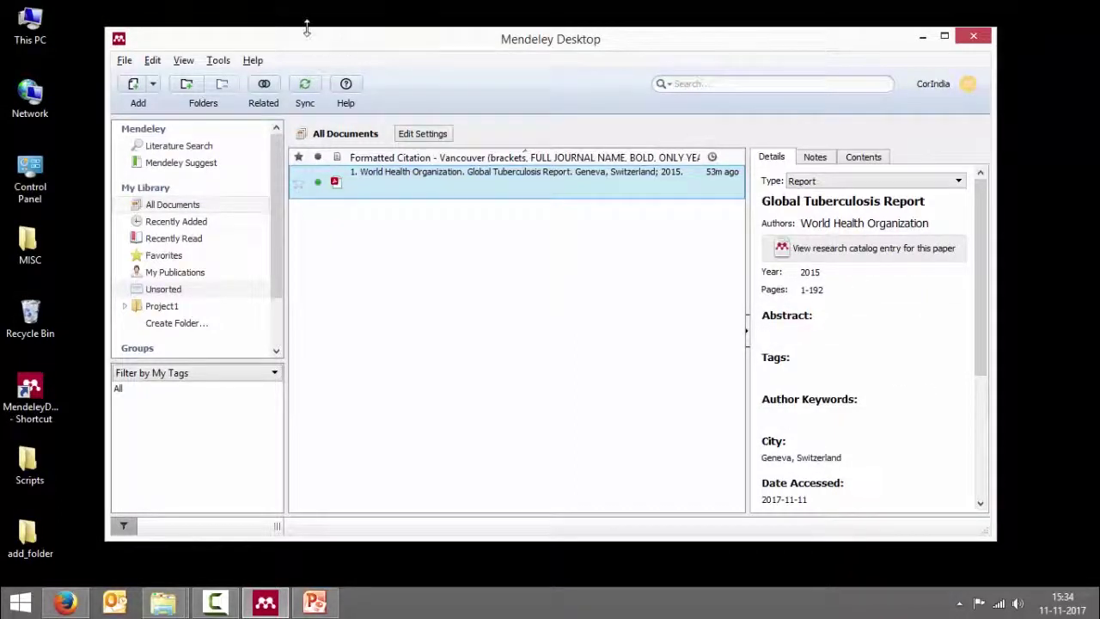
Step: Show the Add menu options: Add Files, Add Folder, Watch Folder and Add Entry Manually
click(153, 85)
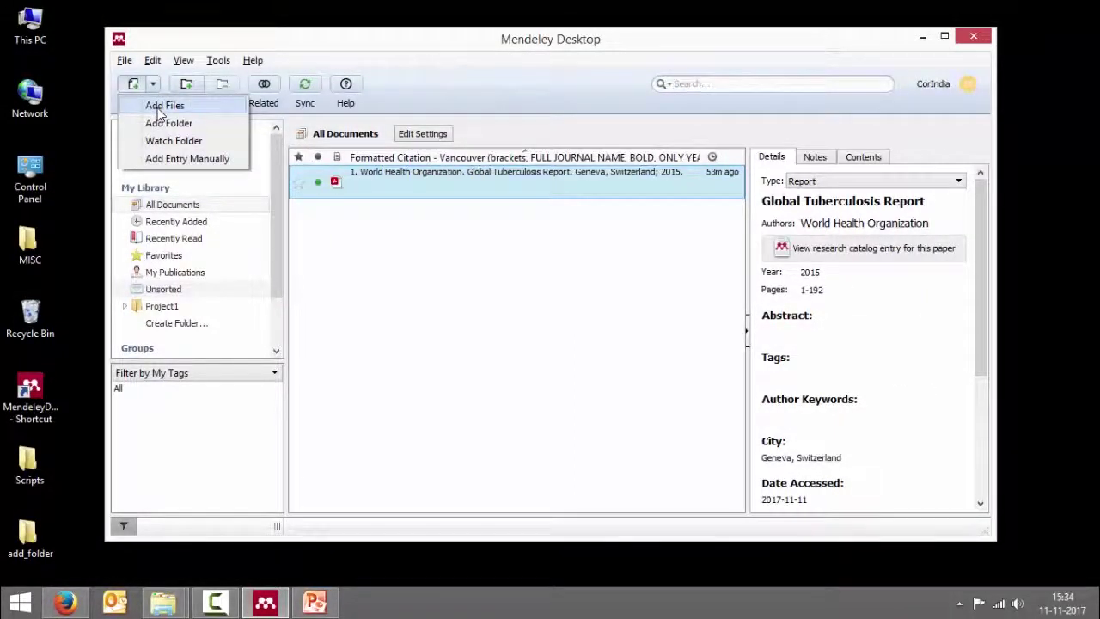
Step: Import GTB_Full_report_2017.pdf from Documents\Global_TB_report_2017 via File > Add Files
click(126, 64)
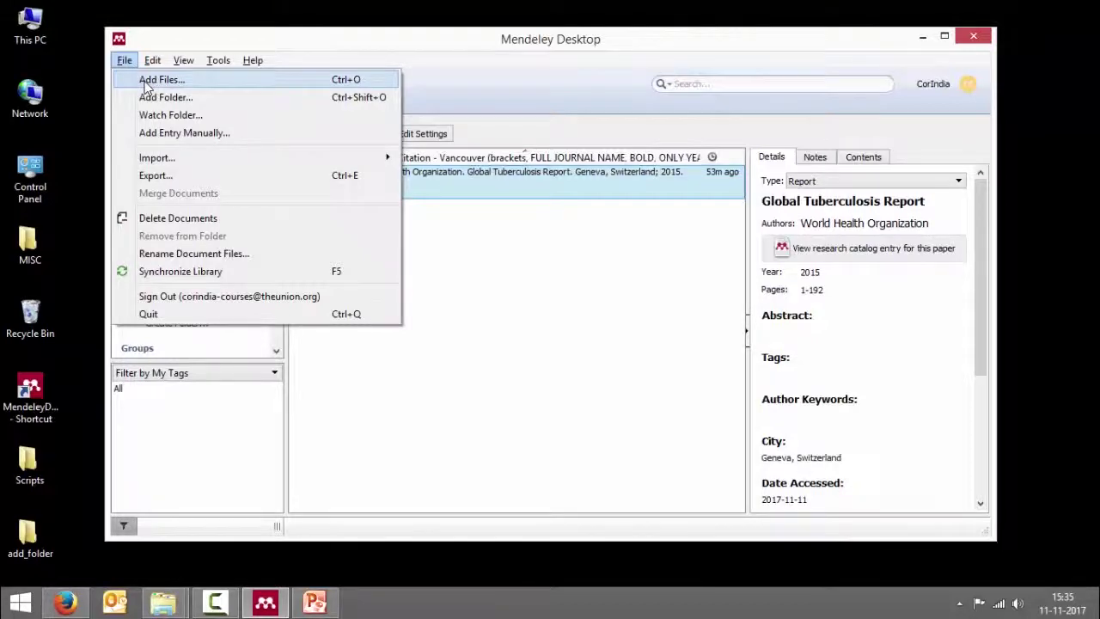
click(148, 81)
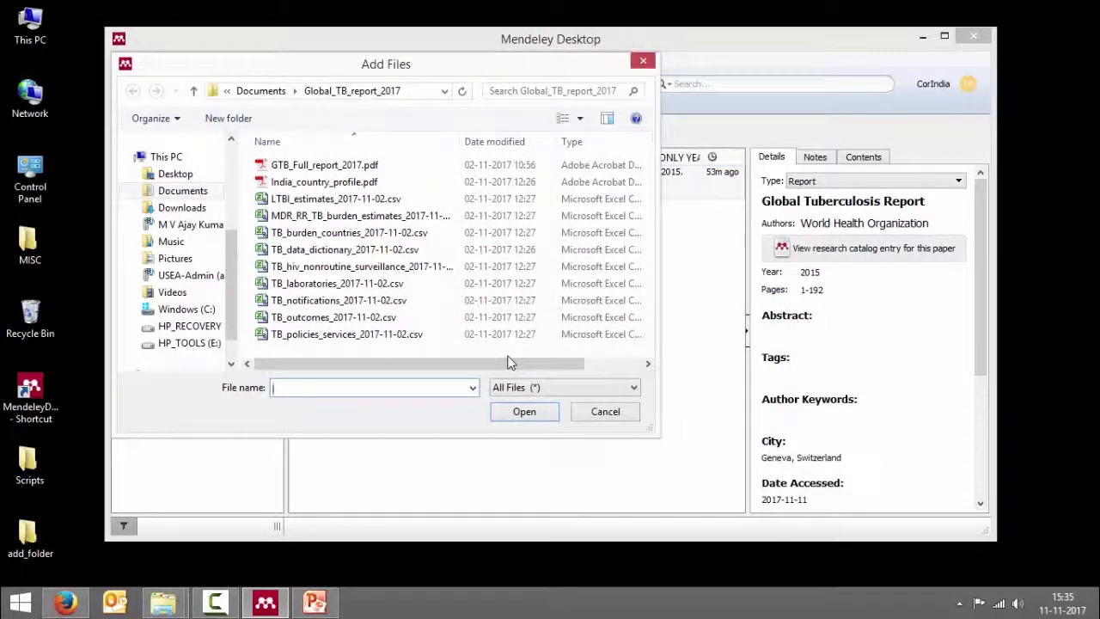
click(332, 167)
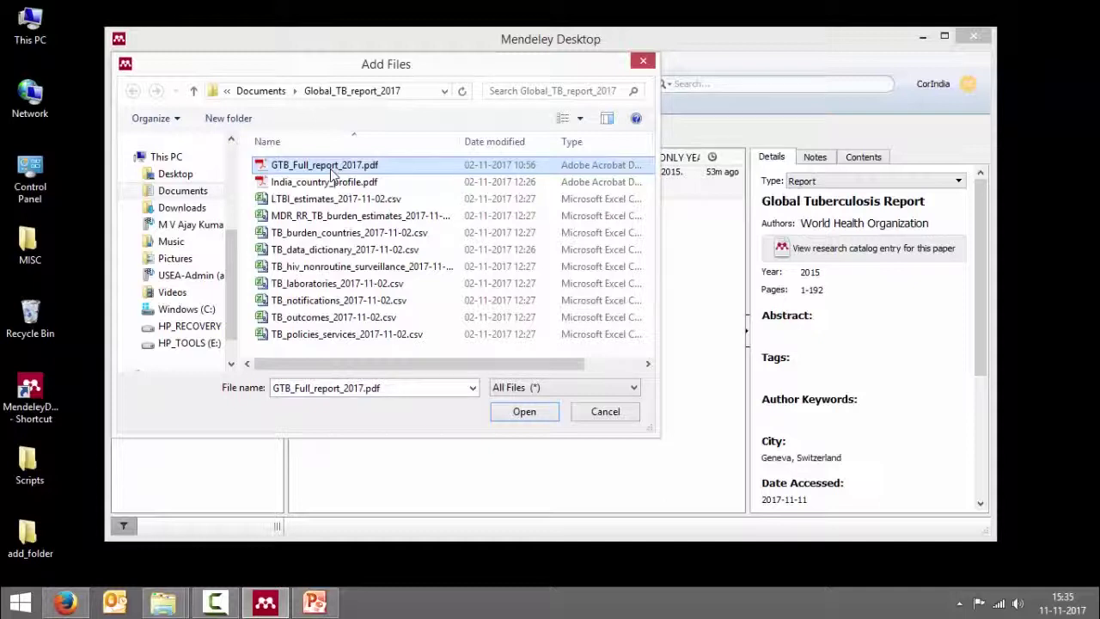
click(514, 414)
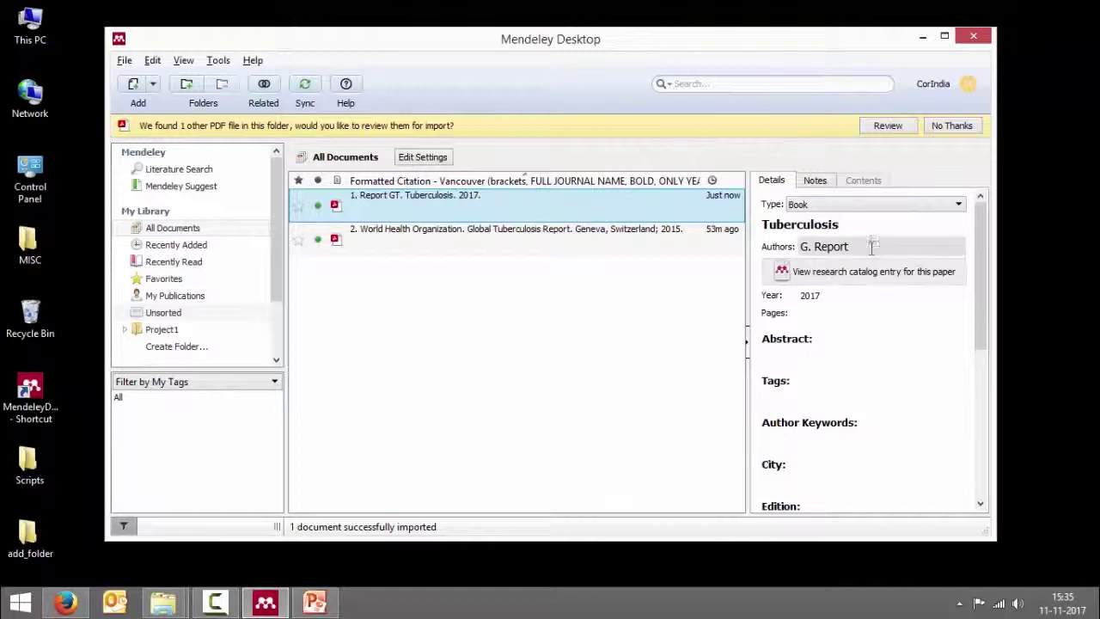
Step: Change the imported document's type from Book to Report
click(892, 206)
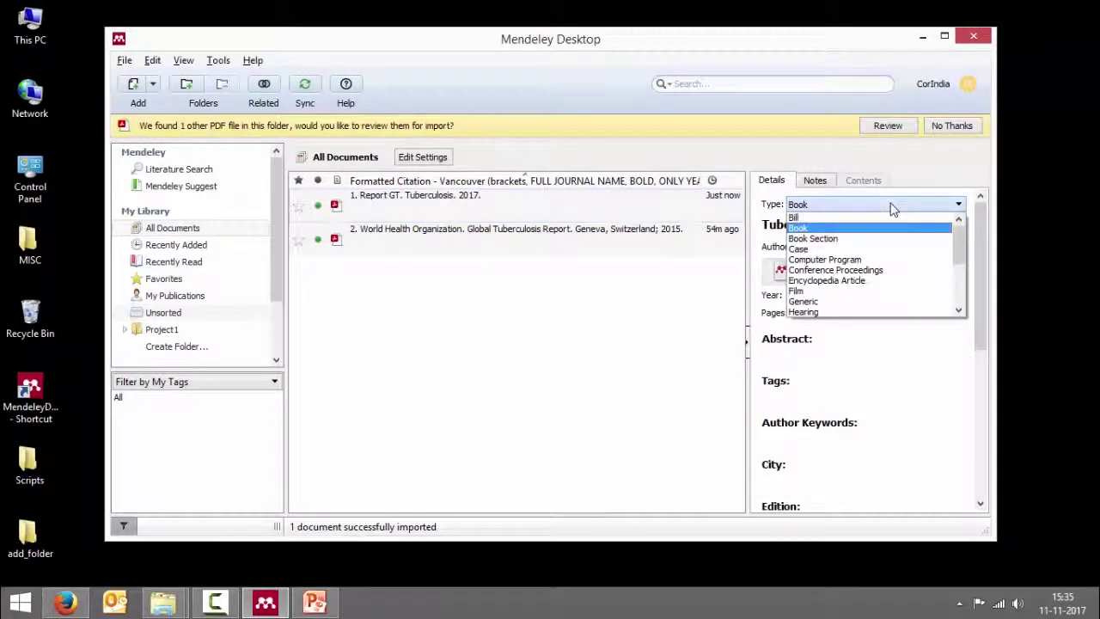
key(r)
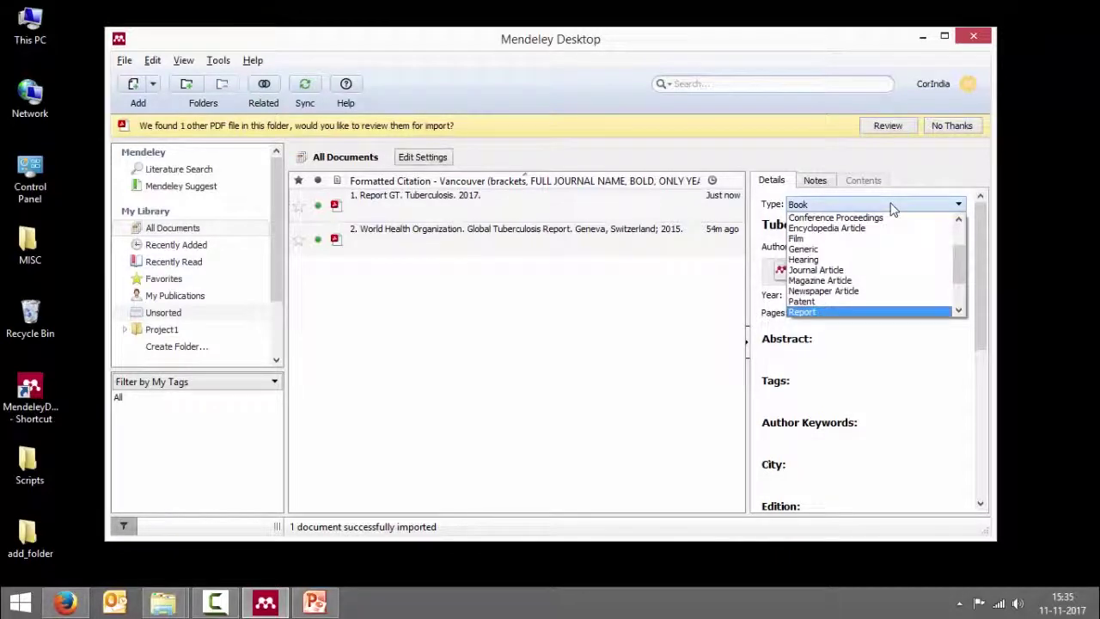
key(Return)
Step: Retitle the document 'Global Tuberculosis Report 2017'
click(848, 226)
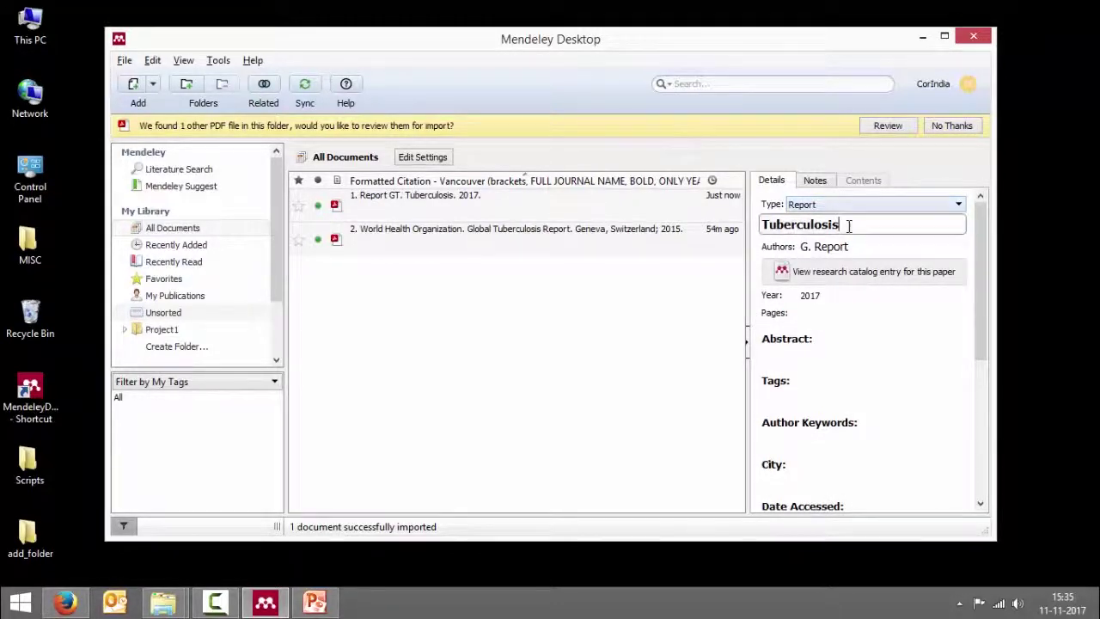
click(764, 224)
text(Globa)
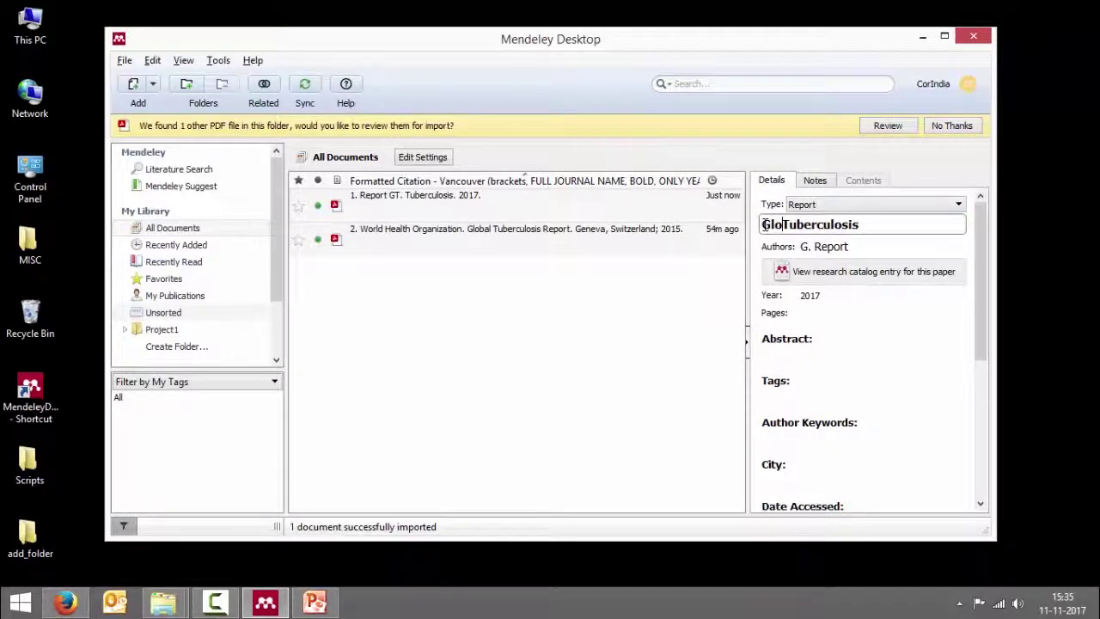
text(l )
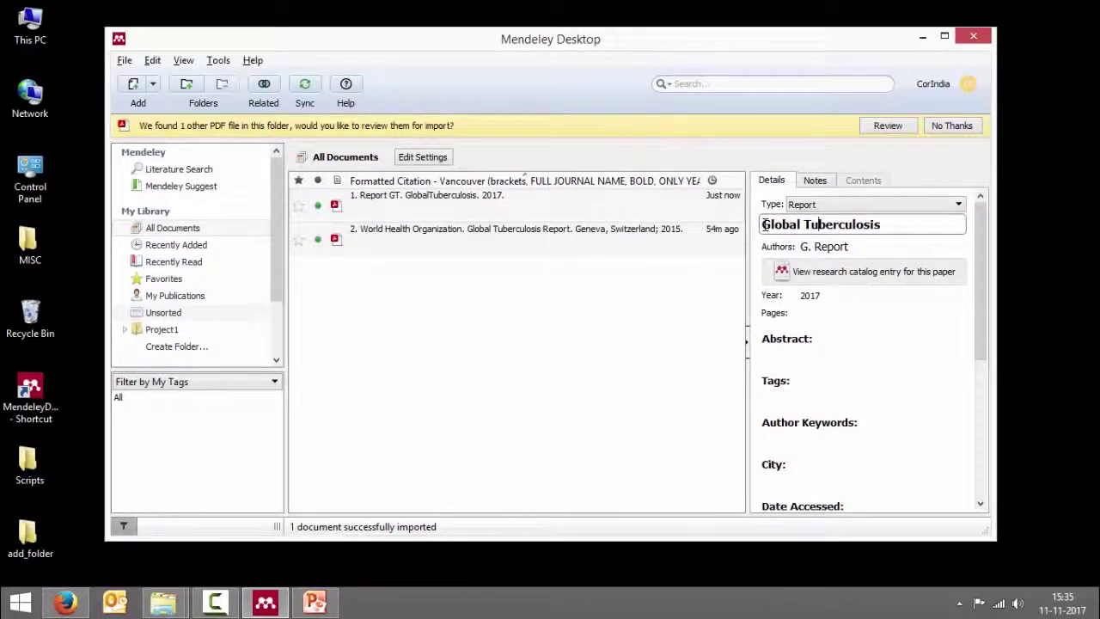
text( re)
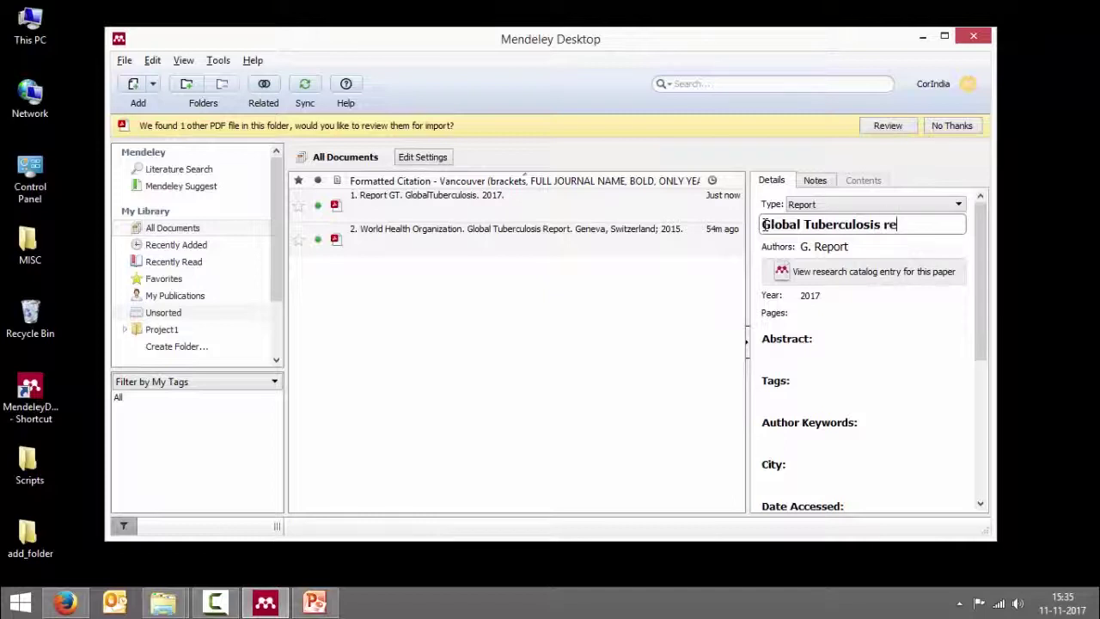
text(port)
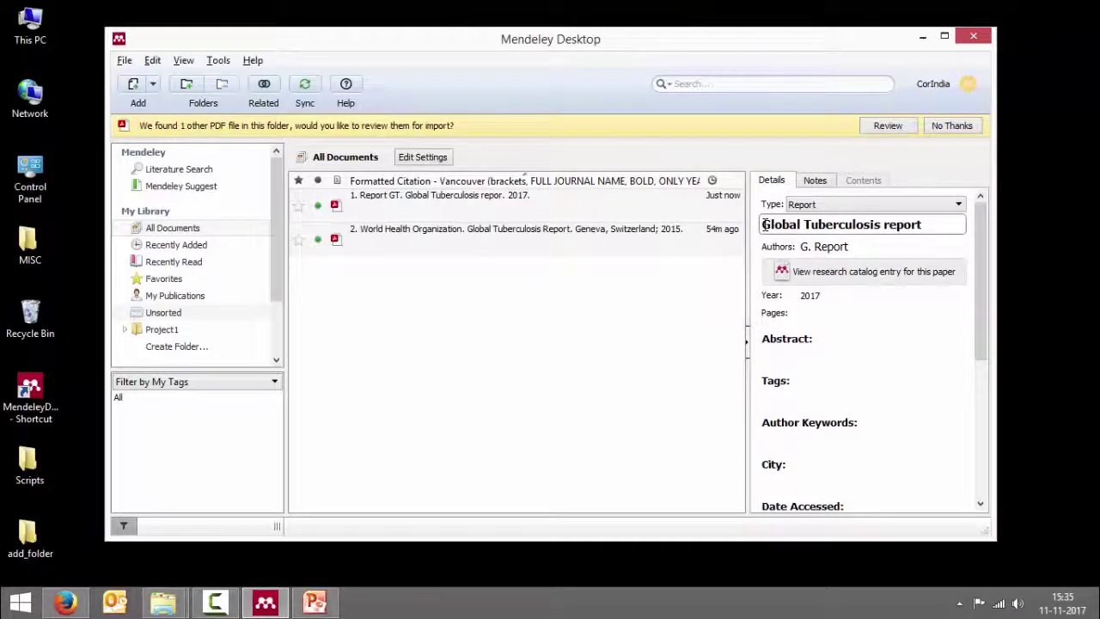
key(BackSpace)
key(BackSpace)
key(BackSpace)
key(BackSpace)
key(BackSpace)
key(BackSpace)
text(R)
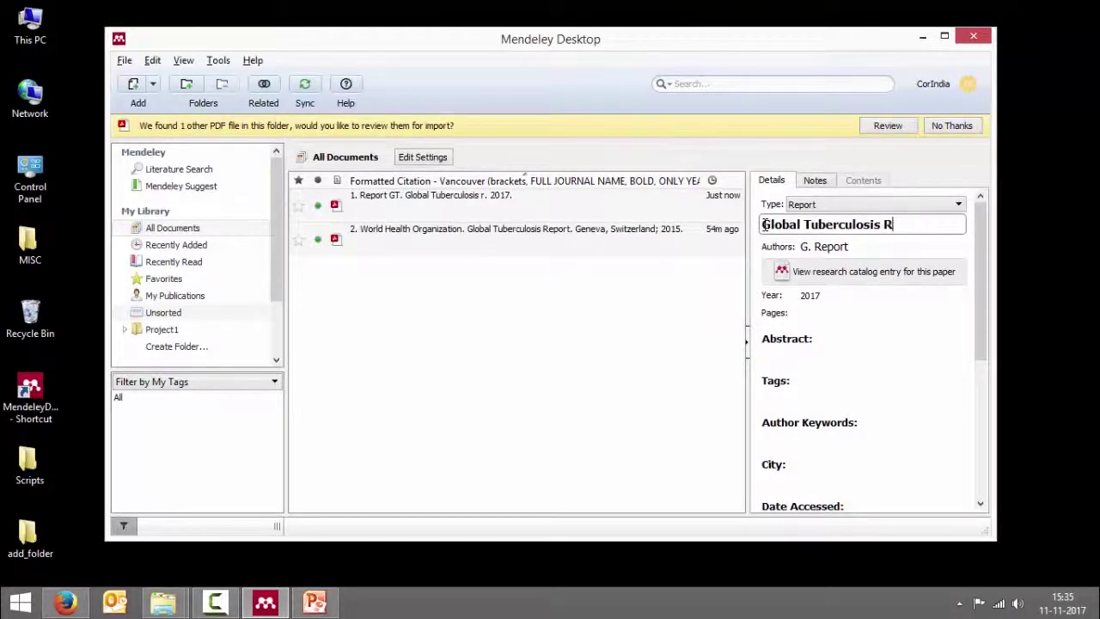
text(eport 2017)
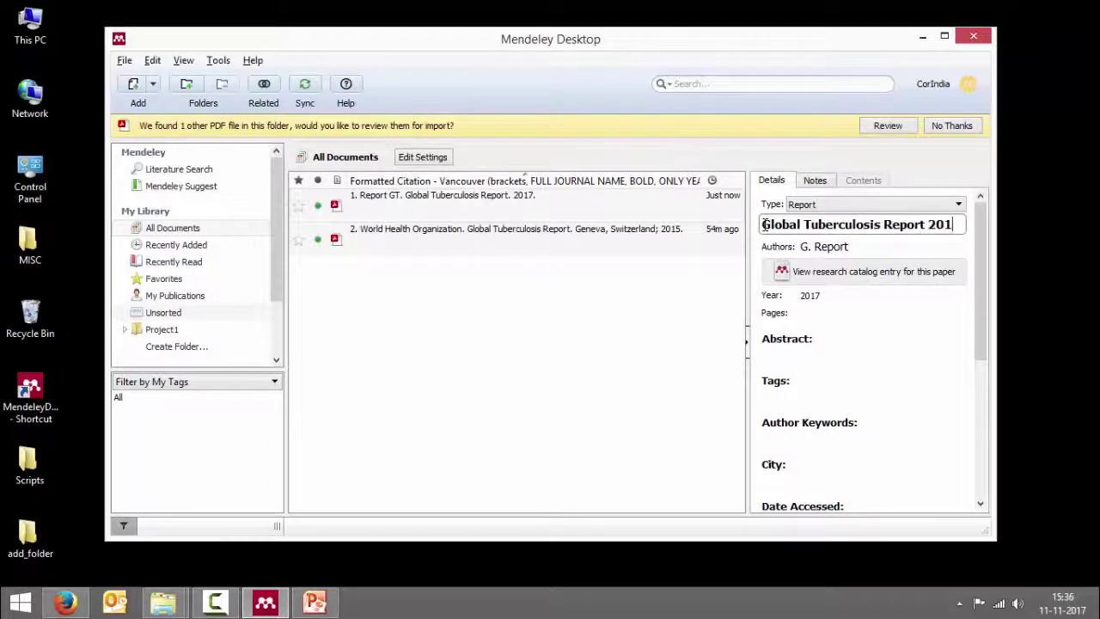
click(850, 246)
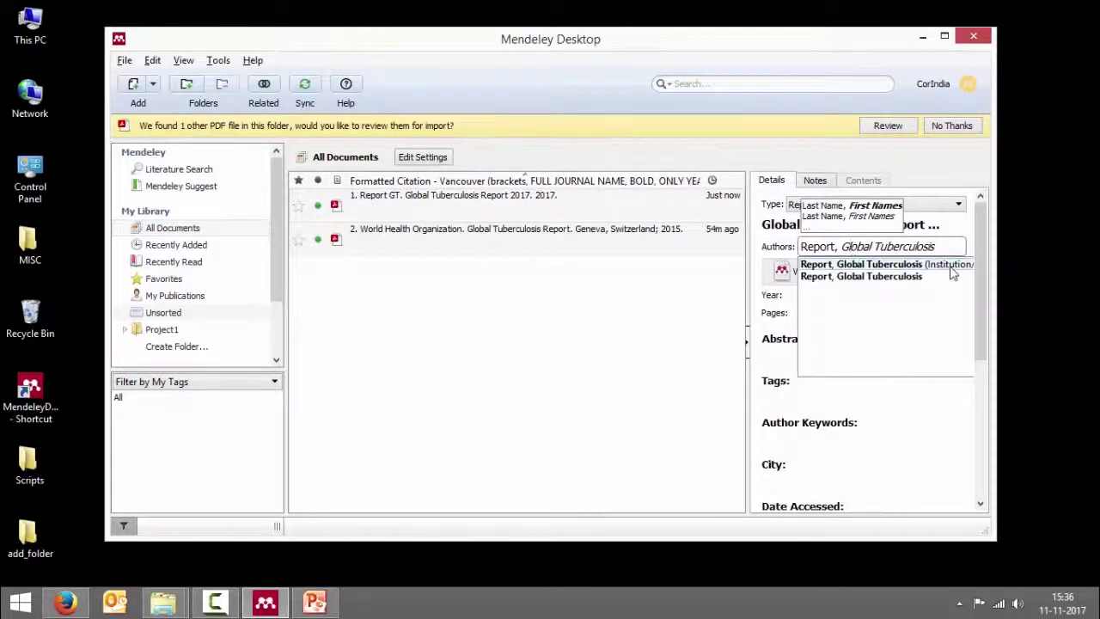
Step: Replace the author with World Health Organization from the suggestions
drag(947, 247, 788, 243)
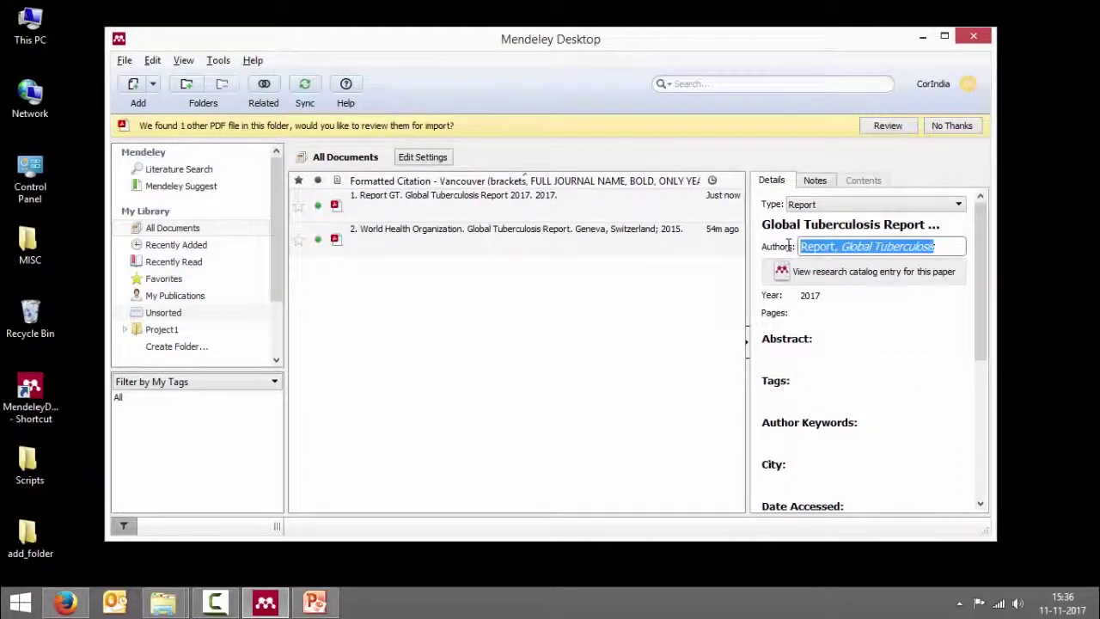
text(World)
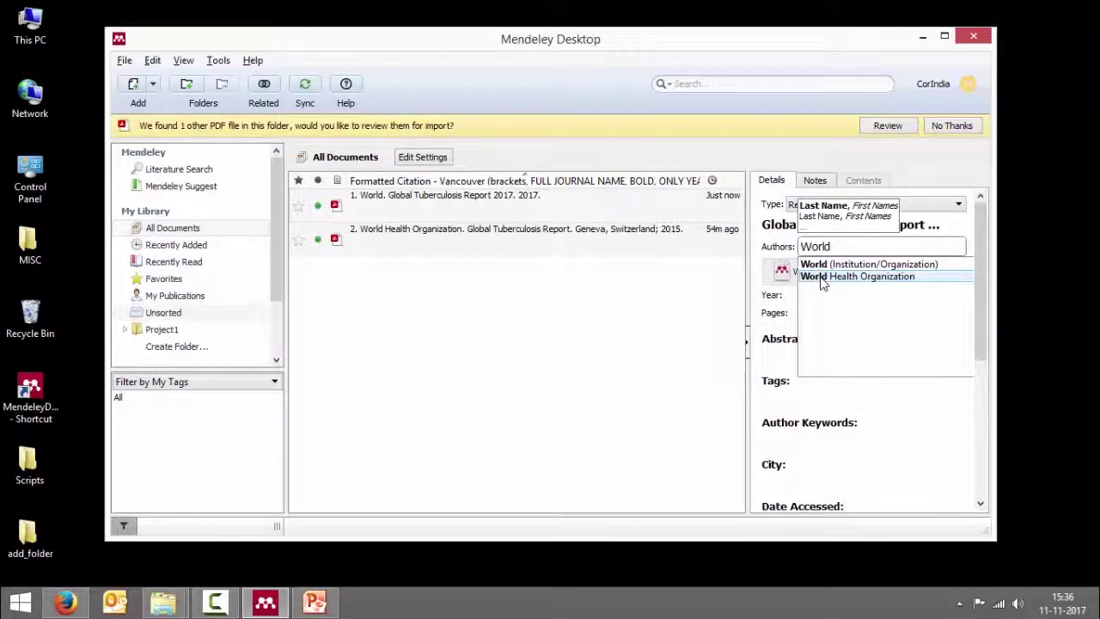
click(822, 276)
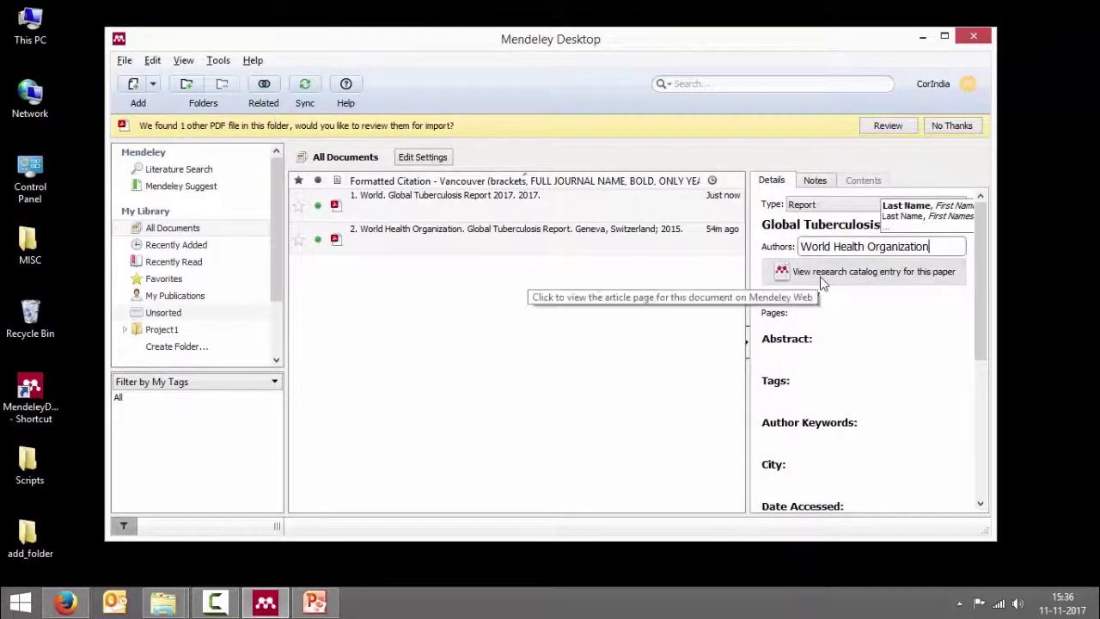
click(825, 298)
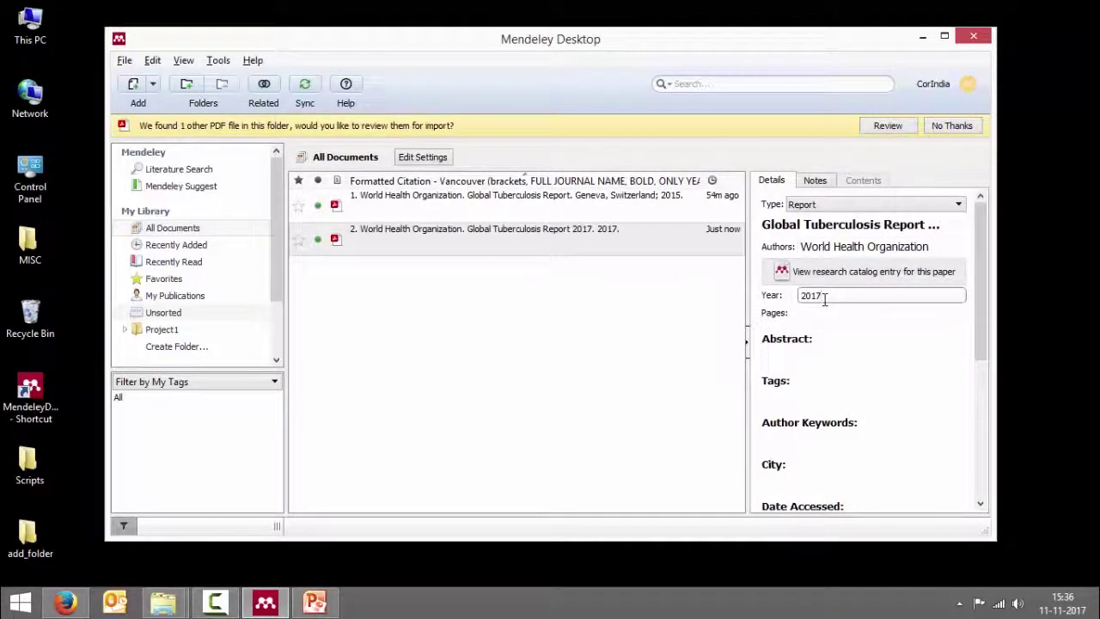
Step: Enter the page range 1-262 for the 2017 report
click(823, 313)
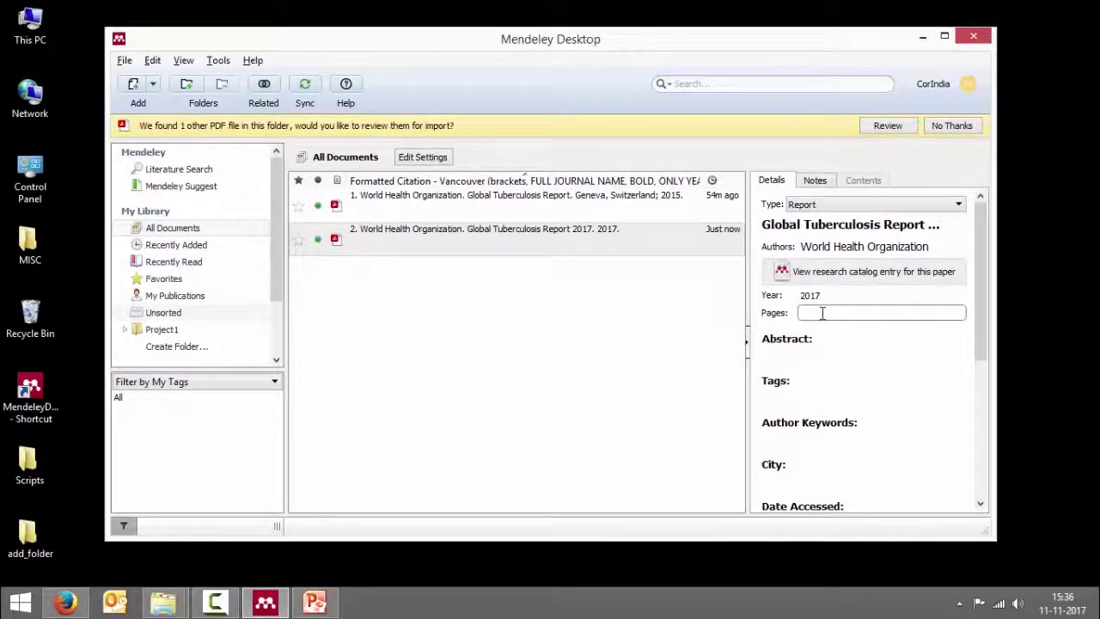
text(1-262)
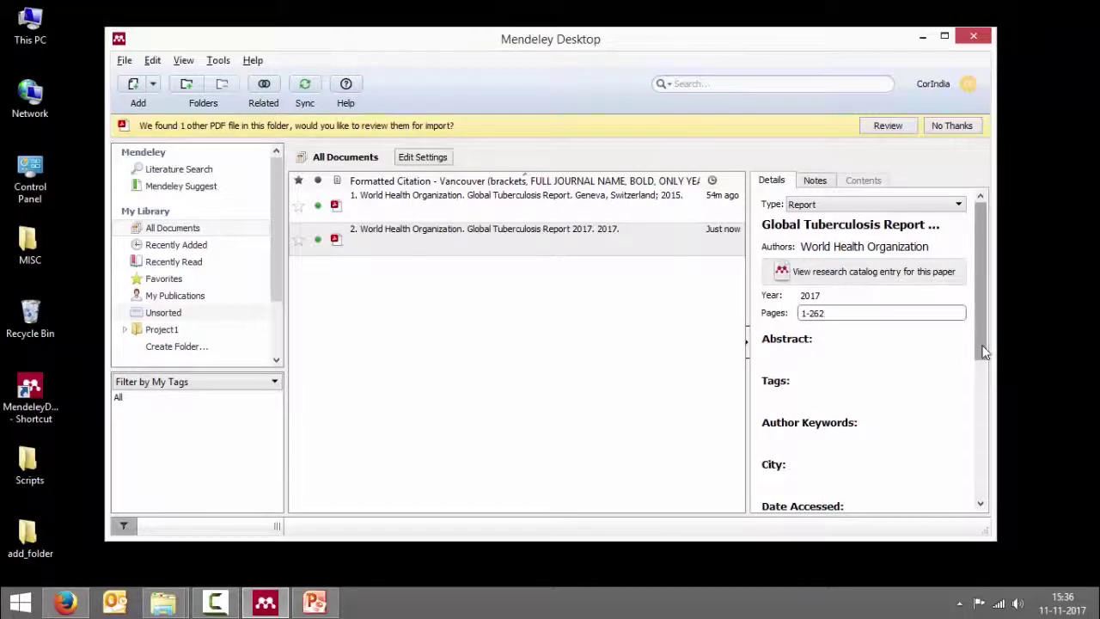
drag(983, 352, 979, 395)
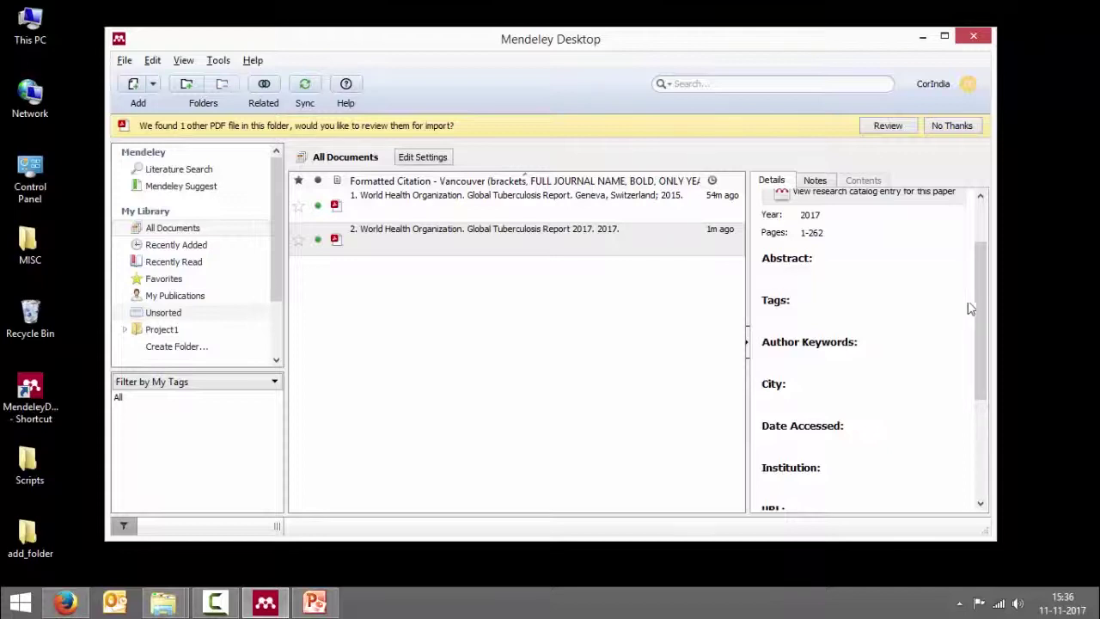
Step: Set the report's city to Geneva, Switzerland
drag(985, 307, 984, 356)
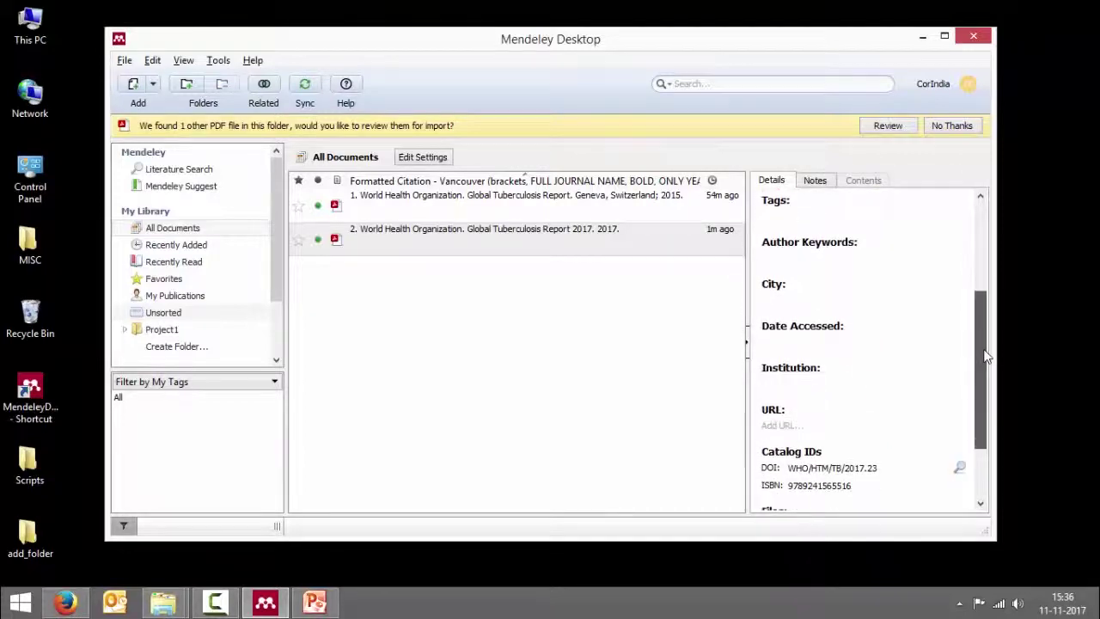
click(805, 296)
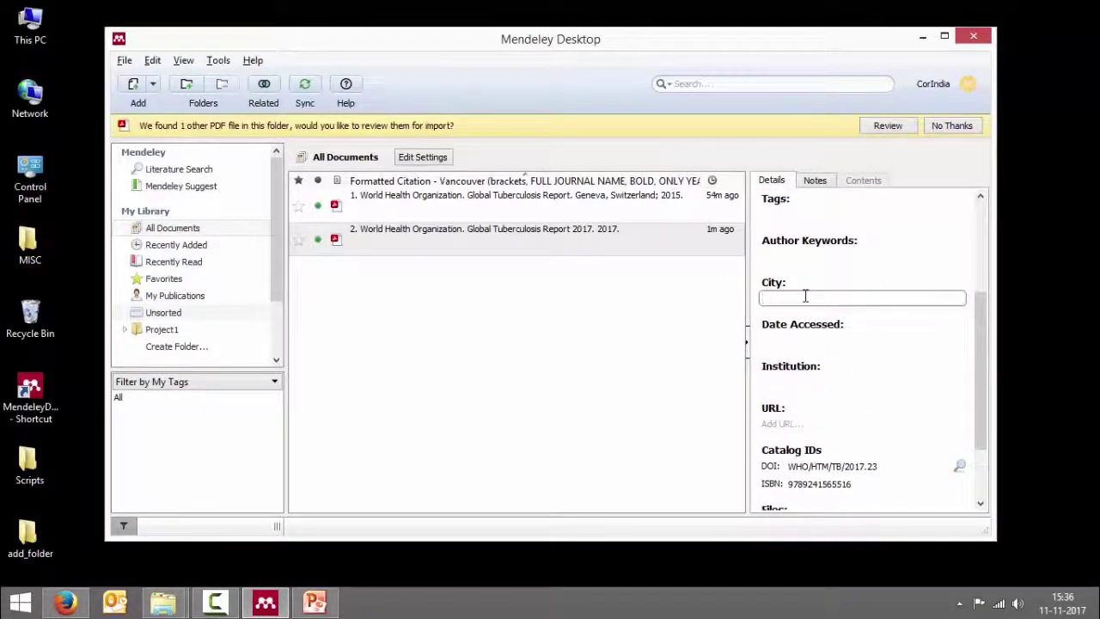
text(Gen)
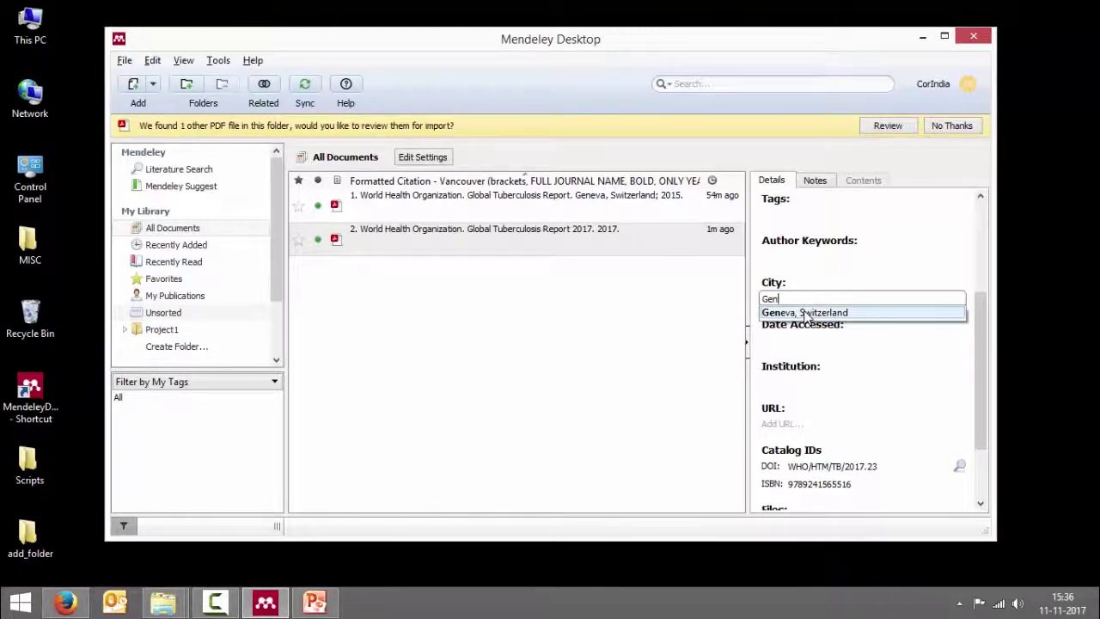
click(803, 313)
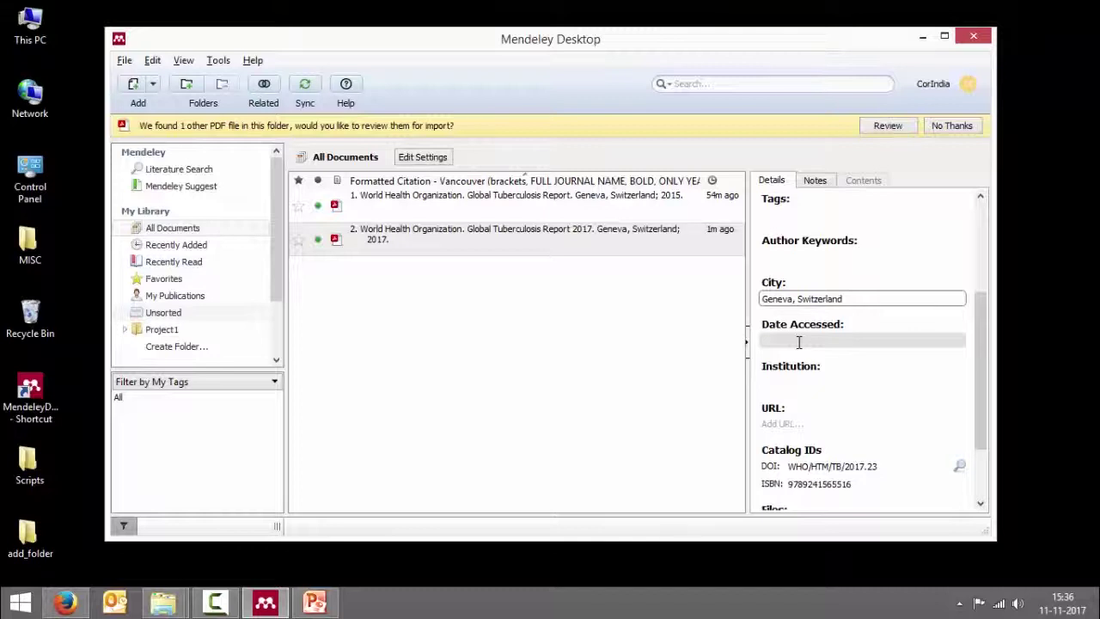
Step: Enter 11-11-2017 as the access date, then bring Firefox's 'global tb report 2015' results forward
click(798, 341)
text(11-11-2017)
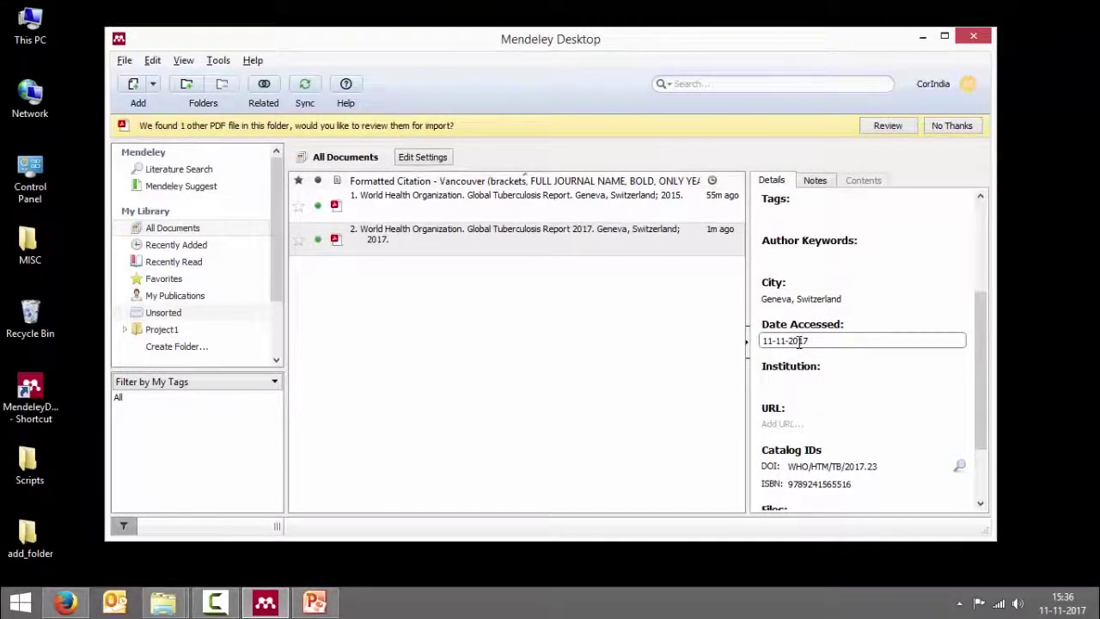
click(799, 423)
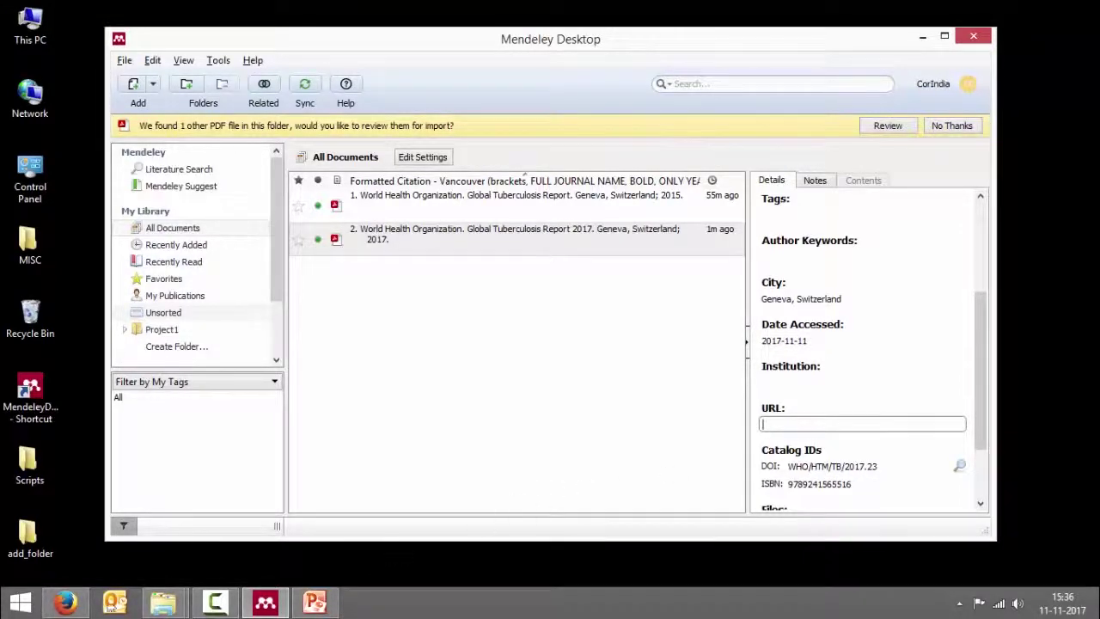
click(65, 602)
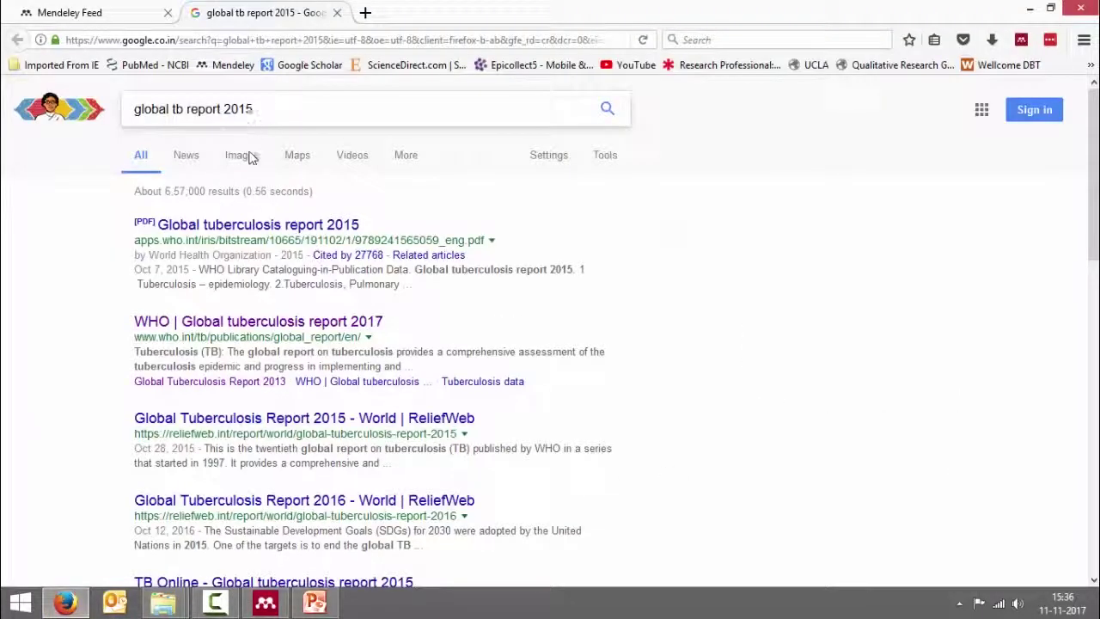
Step: Copy the WHO Global tuberculosis report 2017 page address into Mendeley's URL field
click(352, 332)
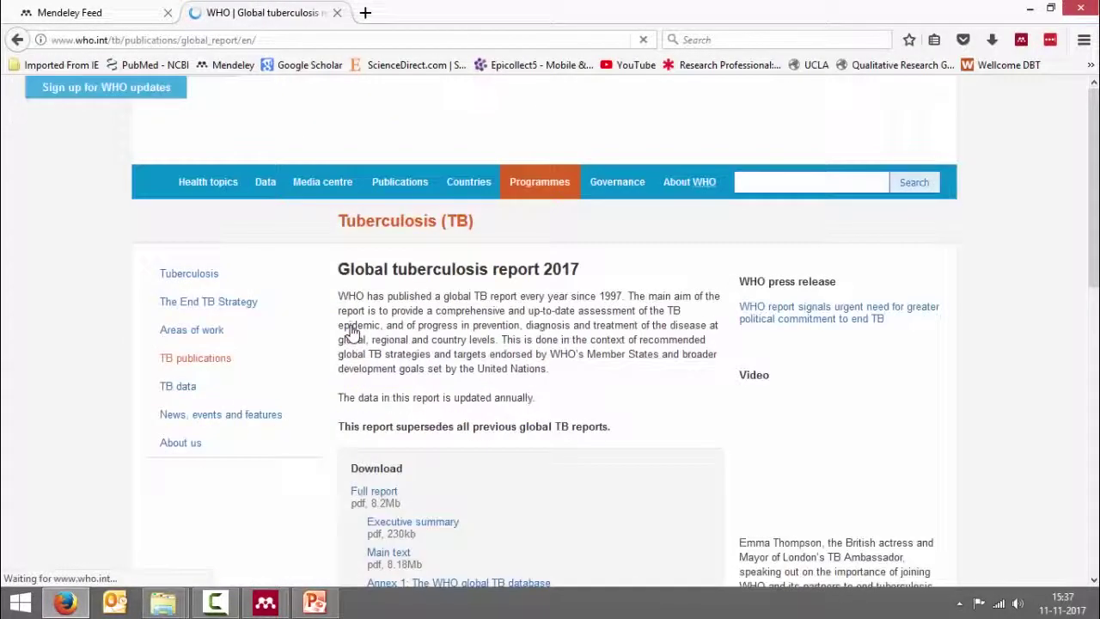
click(267, 40)
key(ctrl+c)
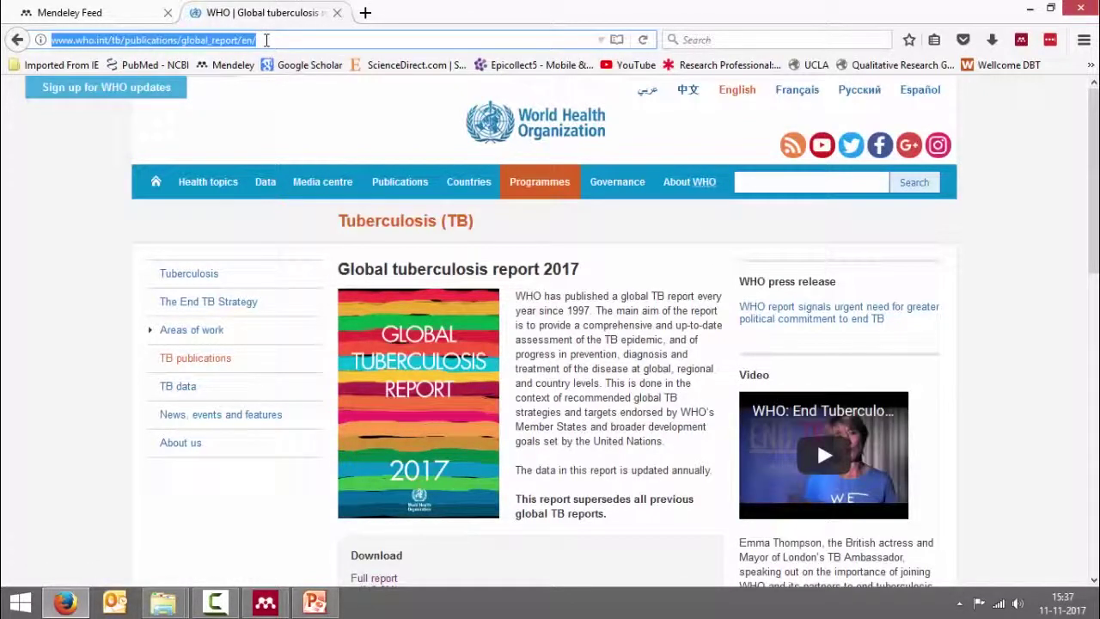
click(266, 604)
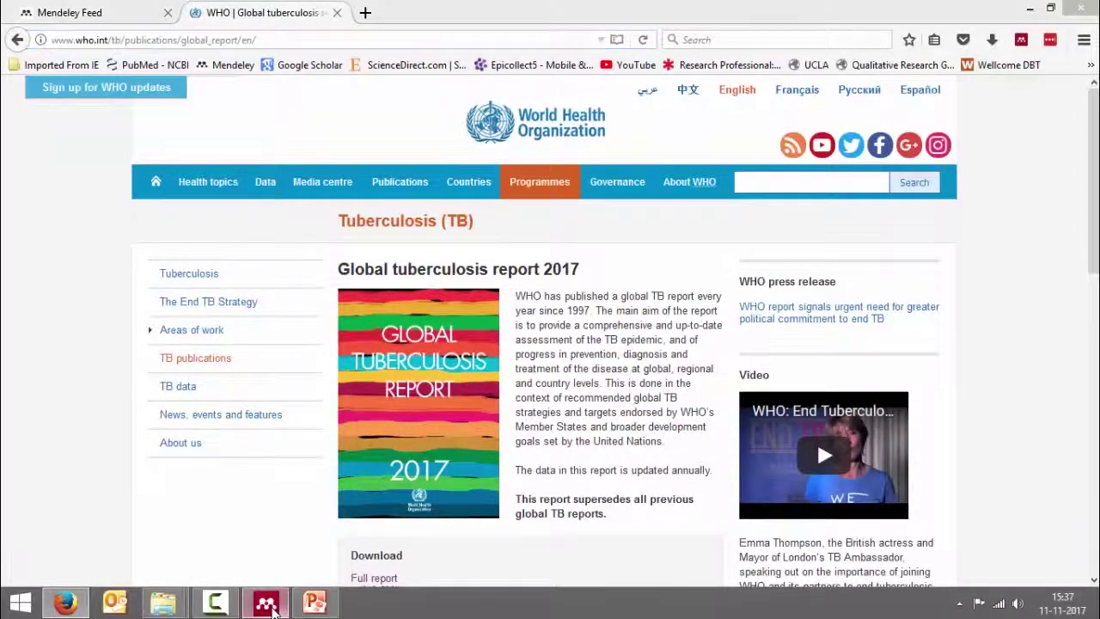
key(ctrl+v)
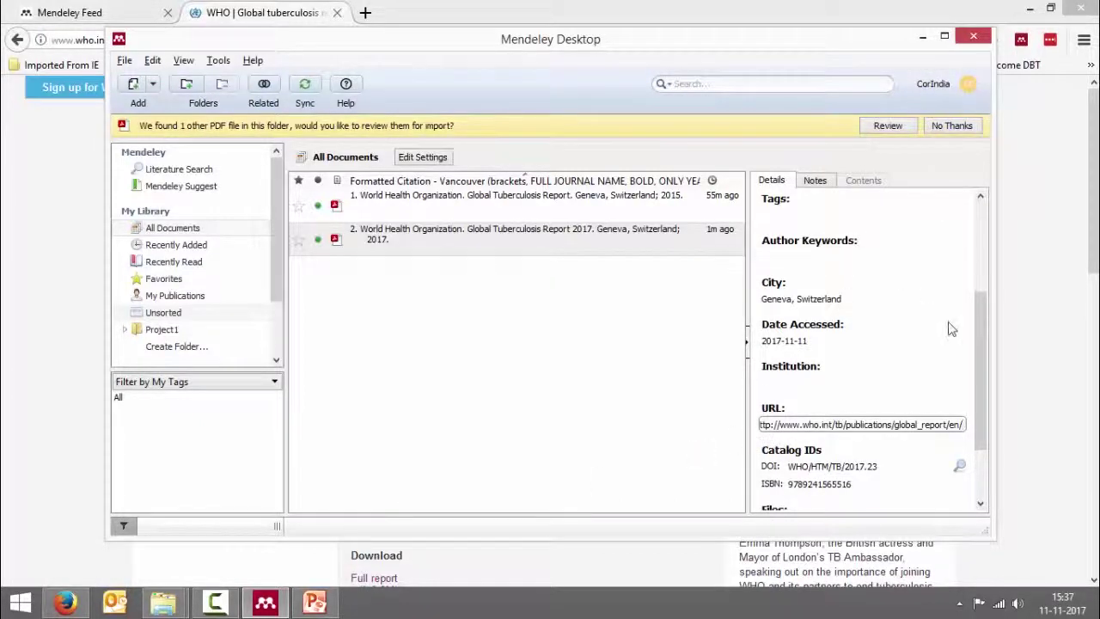
drag(978, 361, 978, 412)
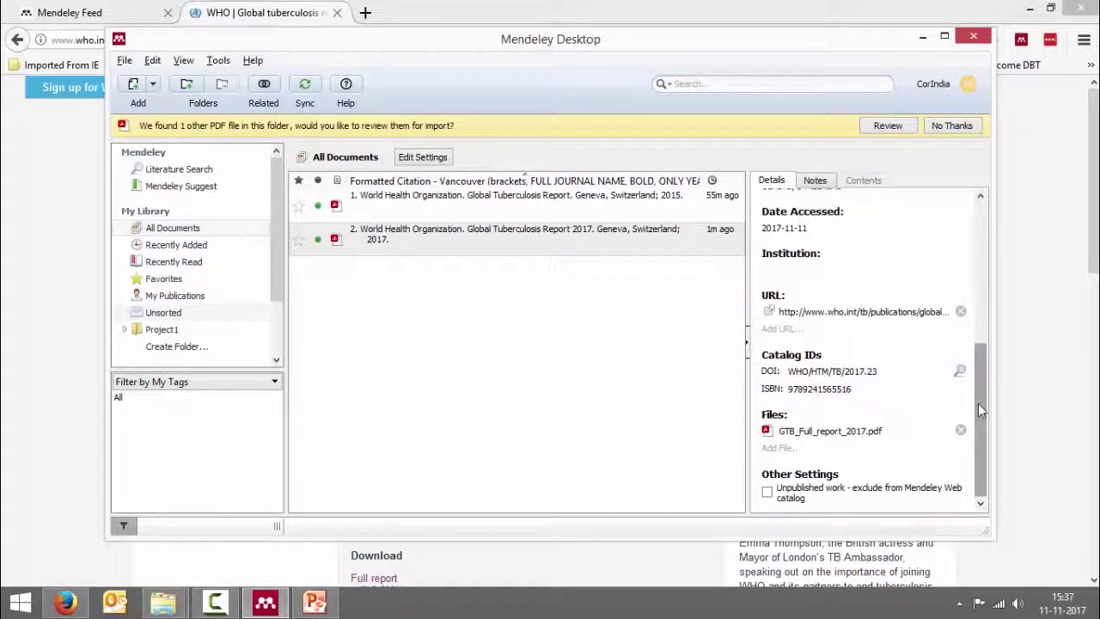
scroll(981, 411, up, 6)
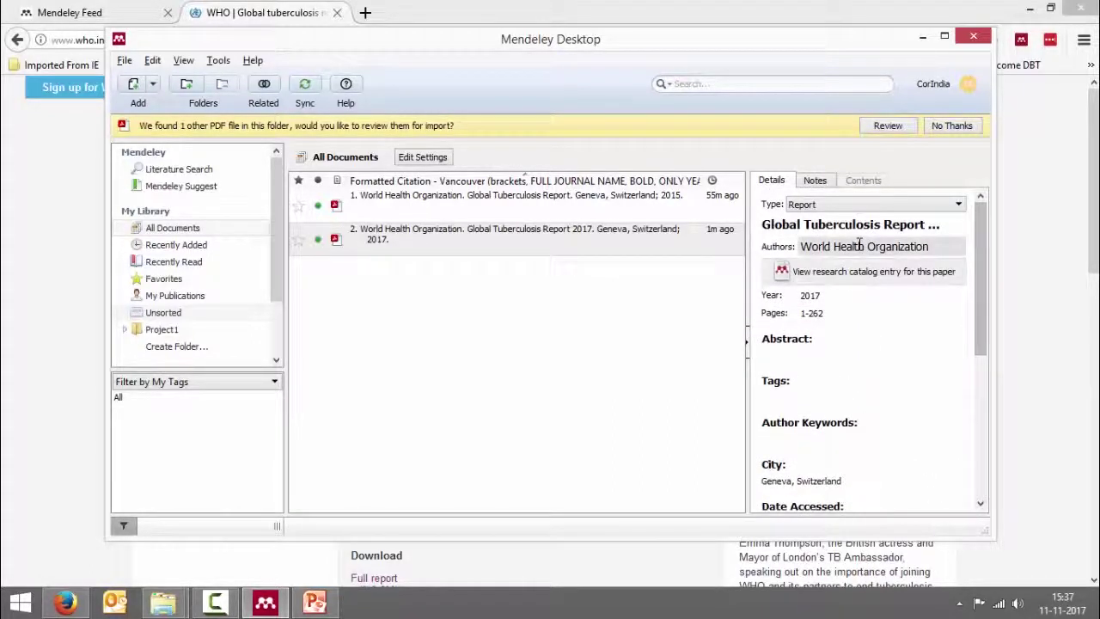
click(641, 205)
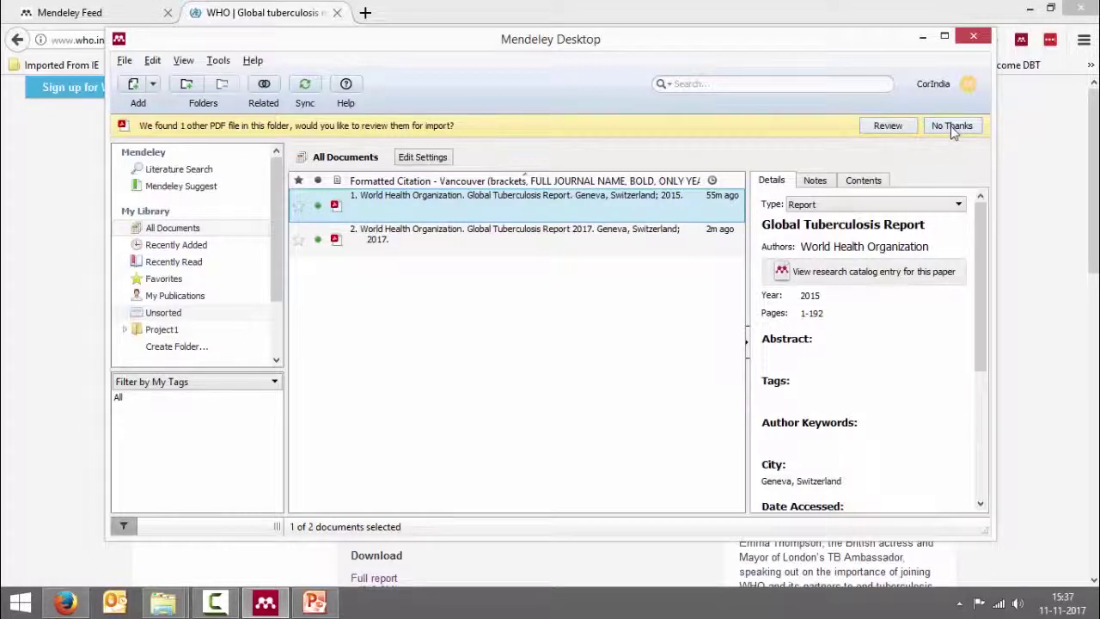
Step: Decline the extra PDF with No Thanks, reselect the 2017 report, and minimise Firefox
click(950, 125)
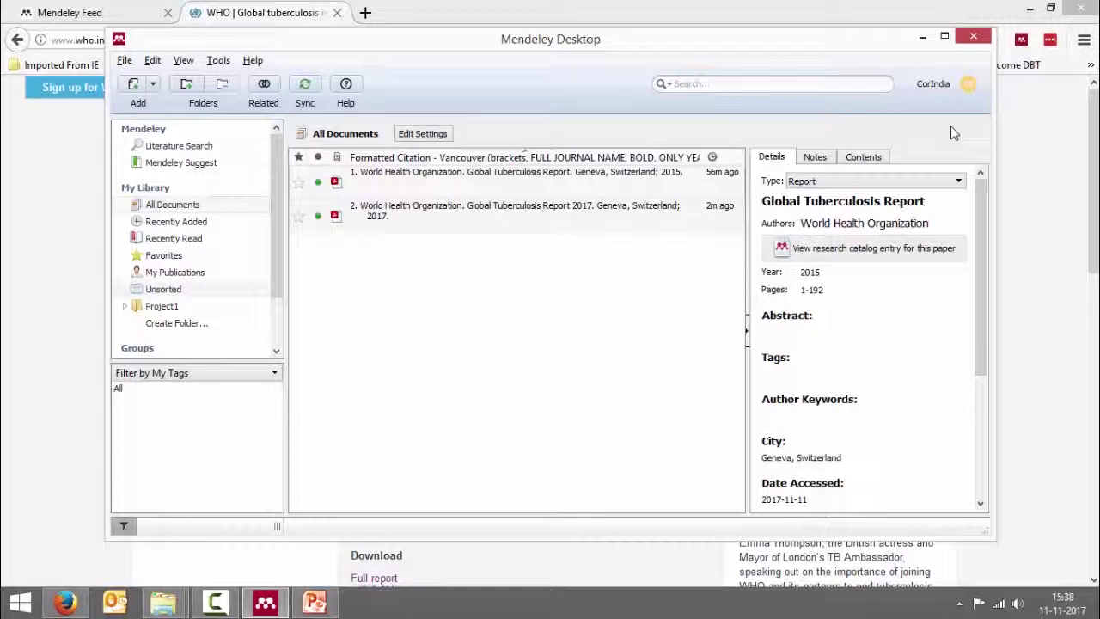
click(614, 216)
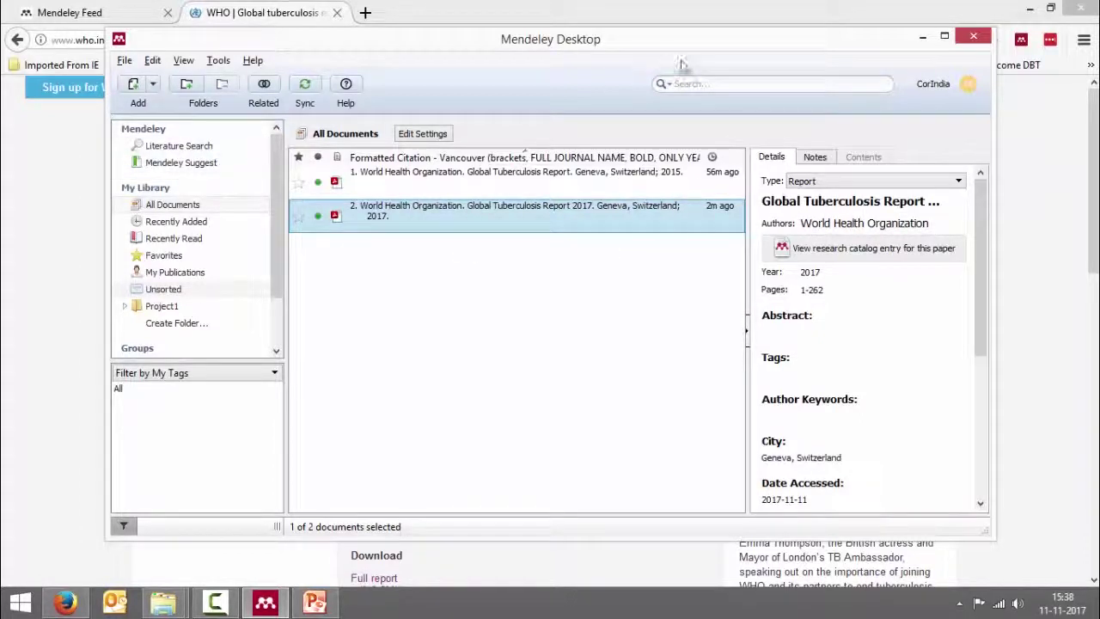
click(1029, 8)
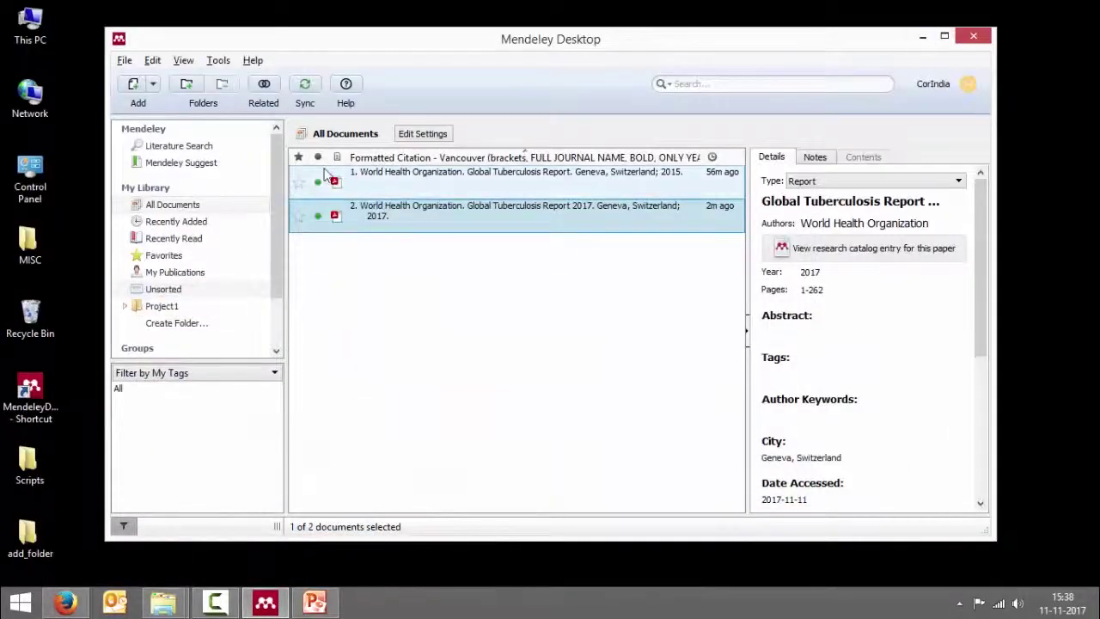
click(124, 60)
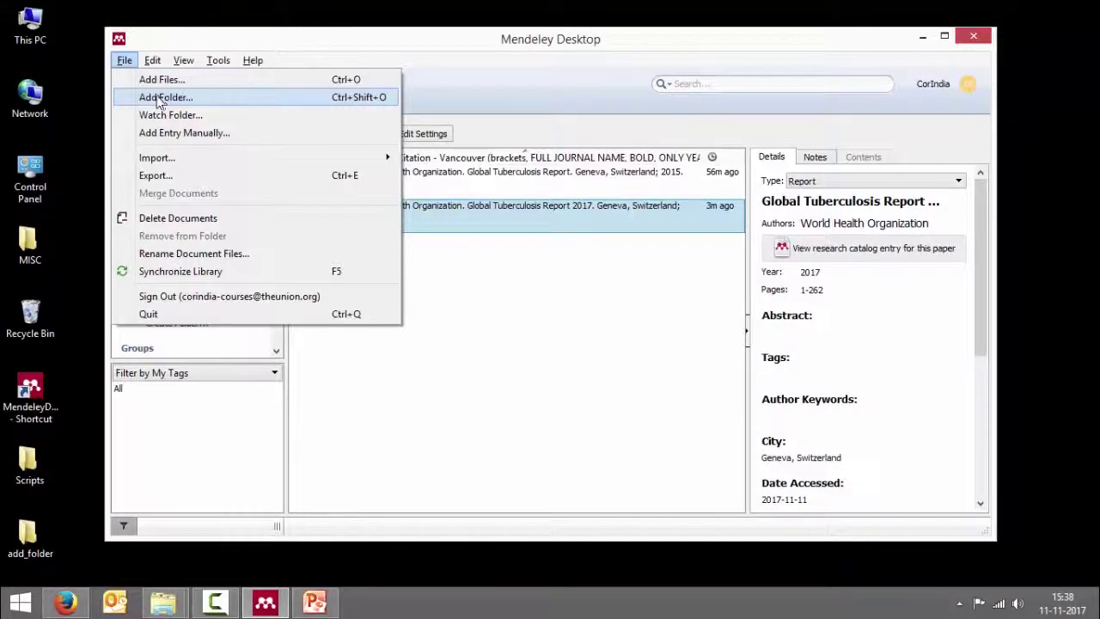
click(243, 40)
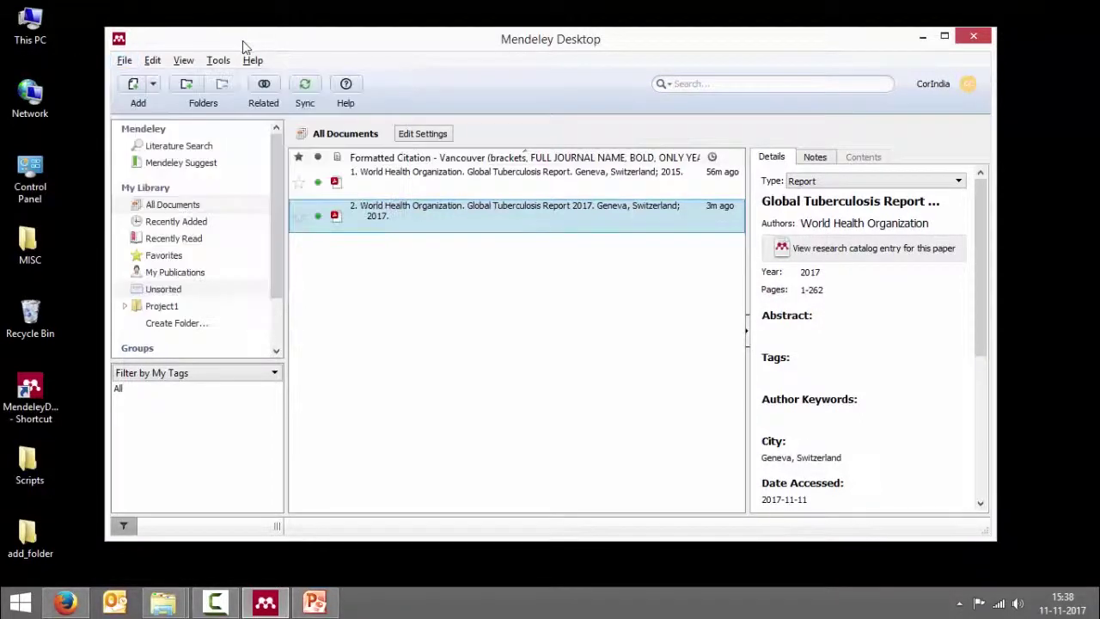
Step: Drag the desktop add_folder onto Mendeley's document list to import its three PDFs
click(42, 555)
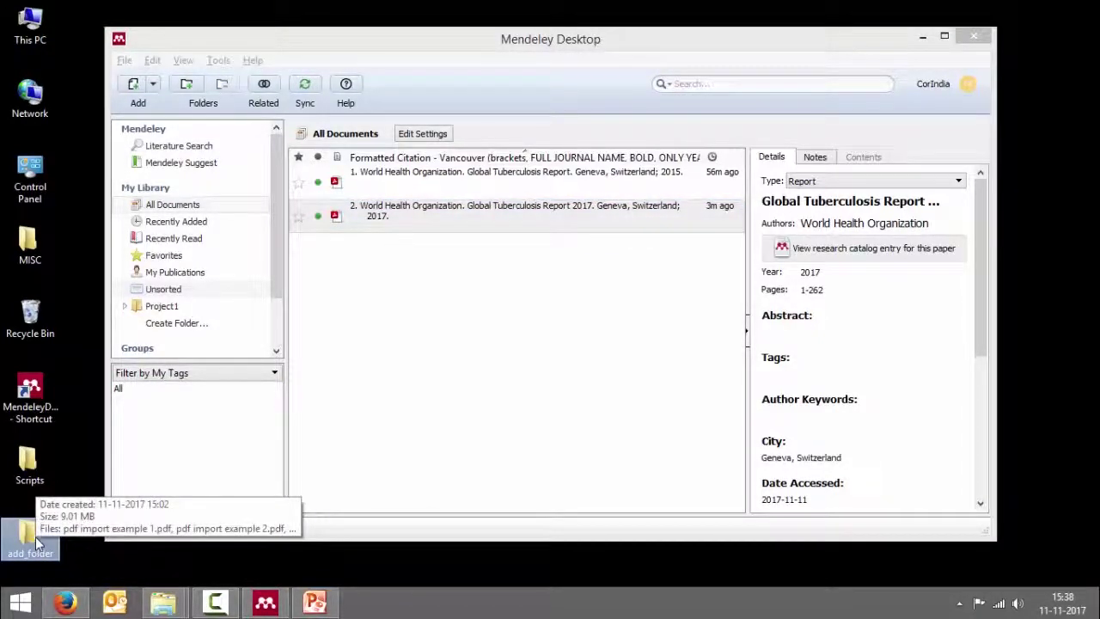
drag(37, 542, 406, 336)
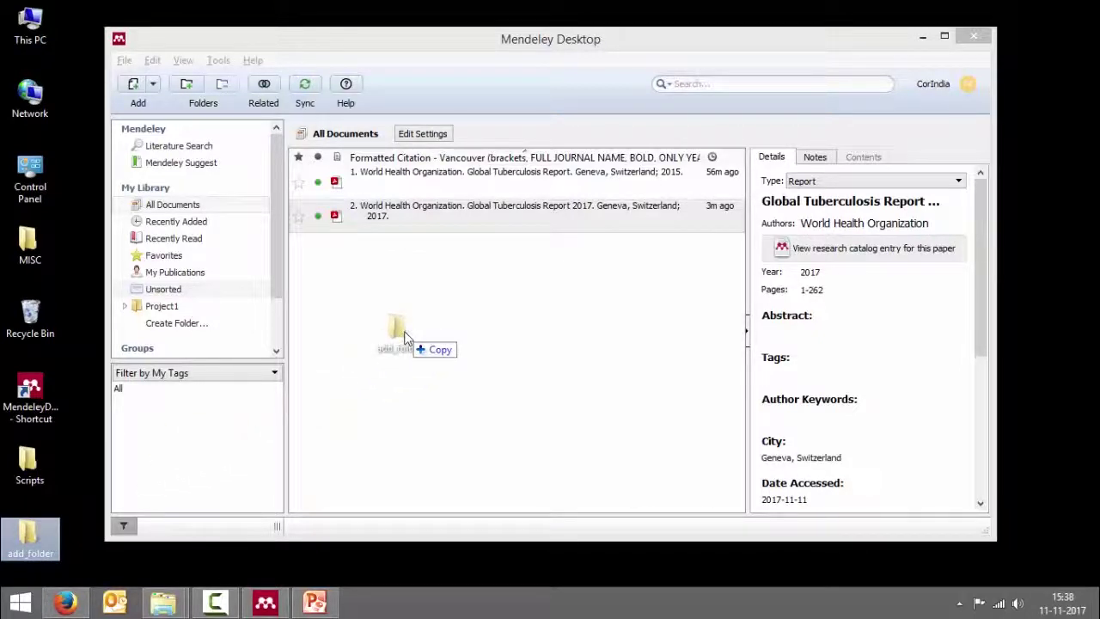
drag(406, 337, 407, 337)
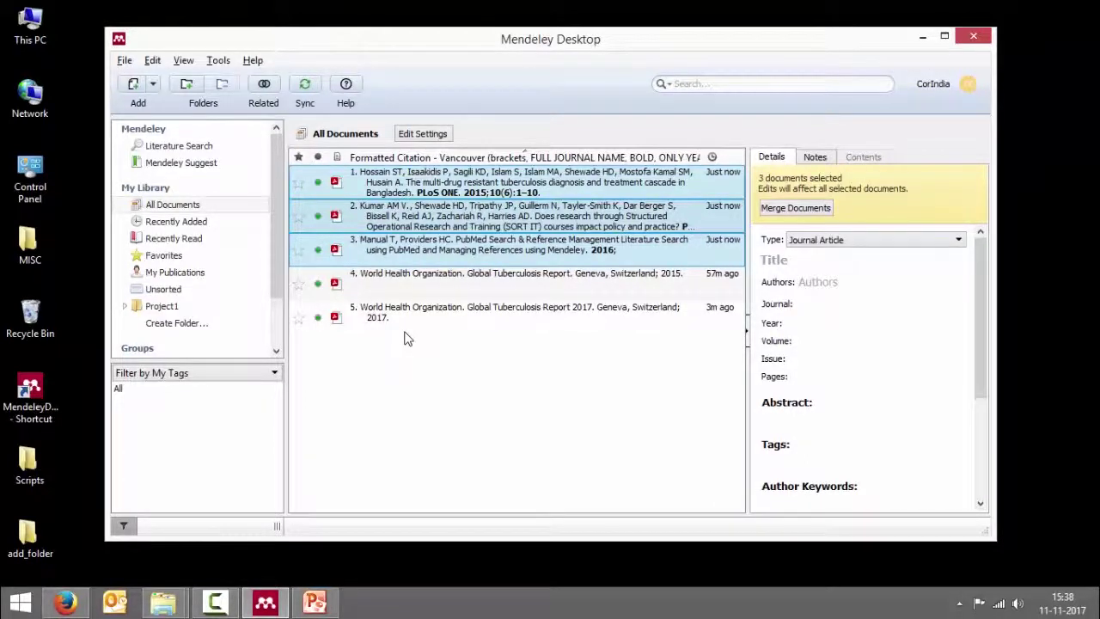
Step: Open the Bangladesh multi-drug resistant tuberculosis paper's PDF in a reader tab and check its title
click(526, 193)
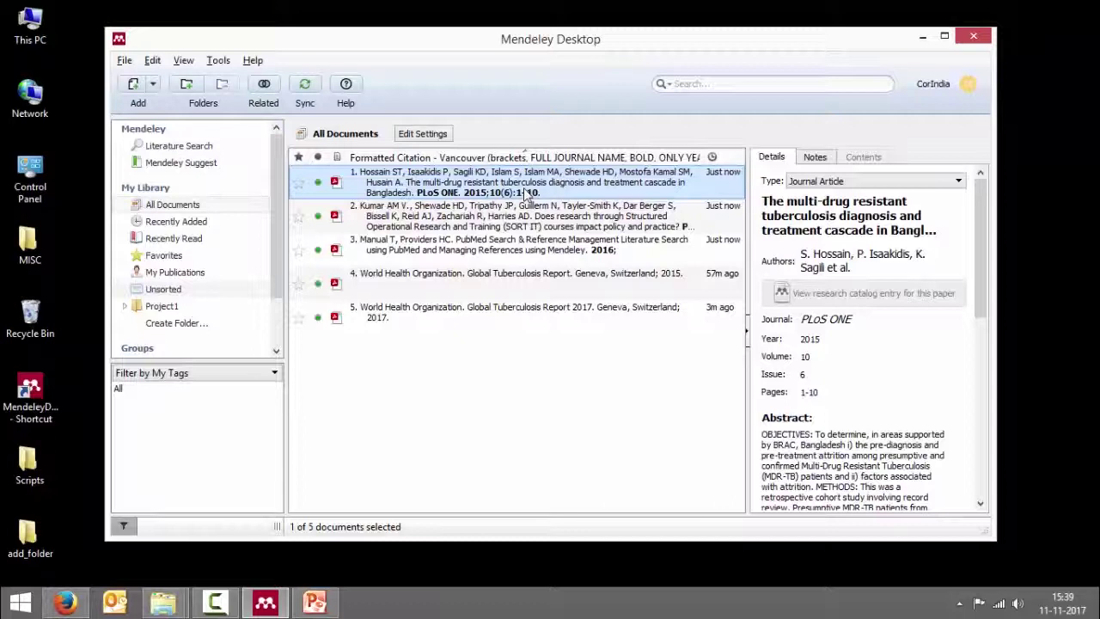
click(336, 185)
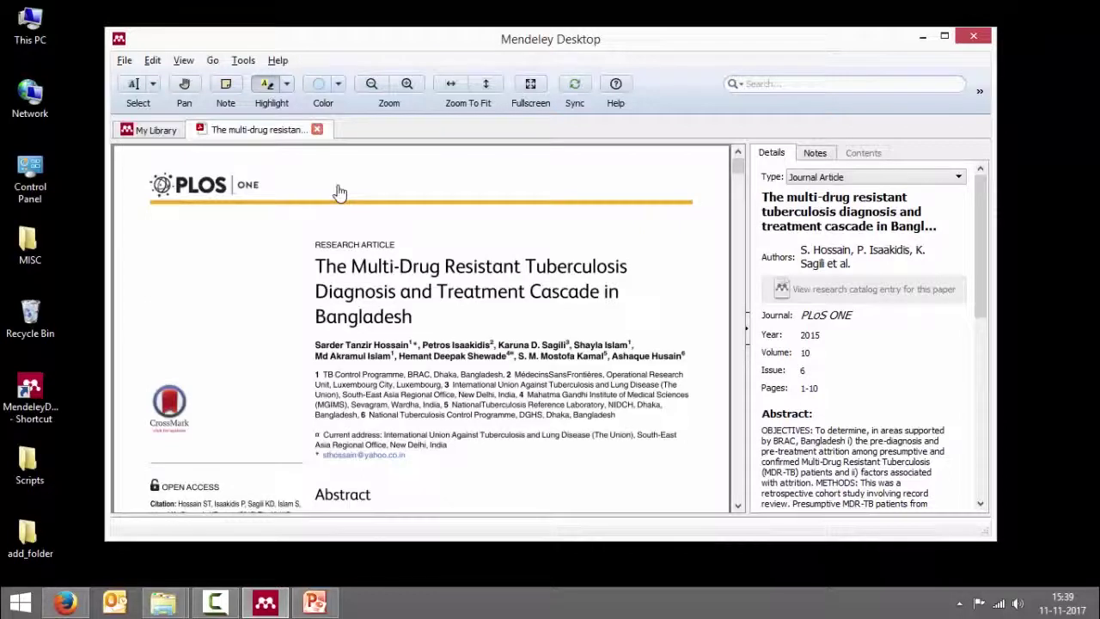
click(873, 210)
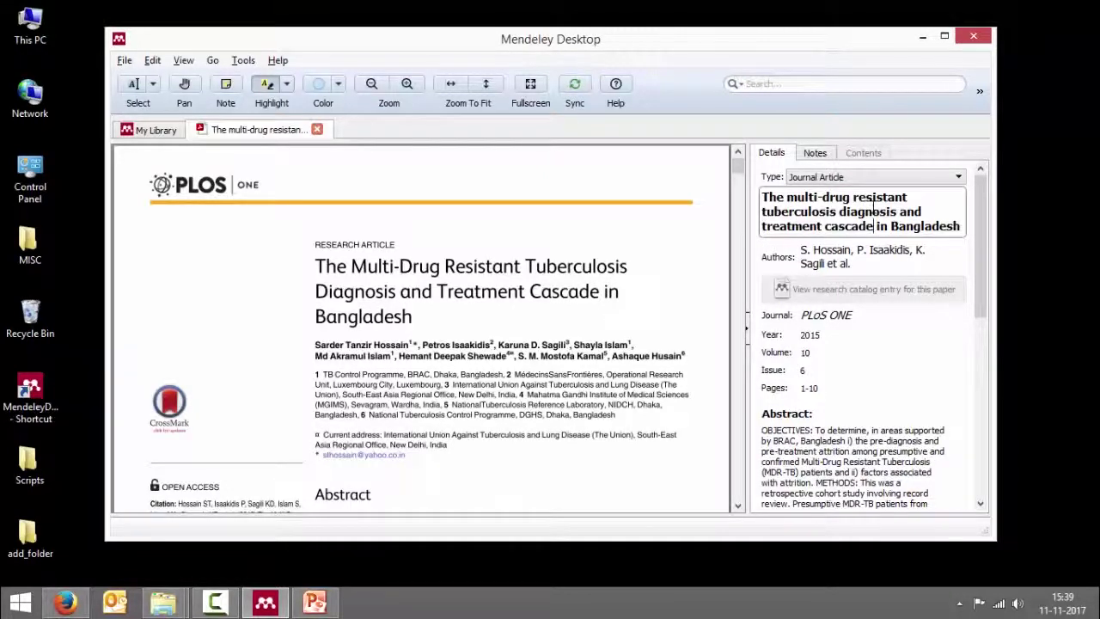
click(874, 250)
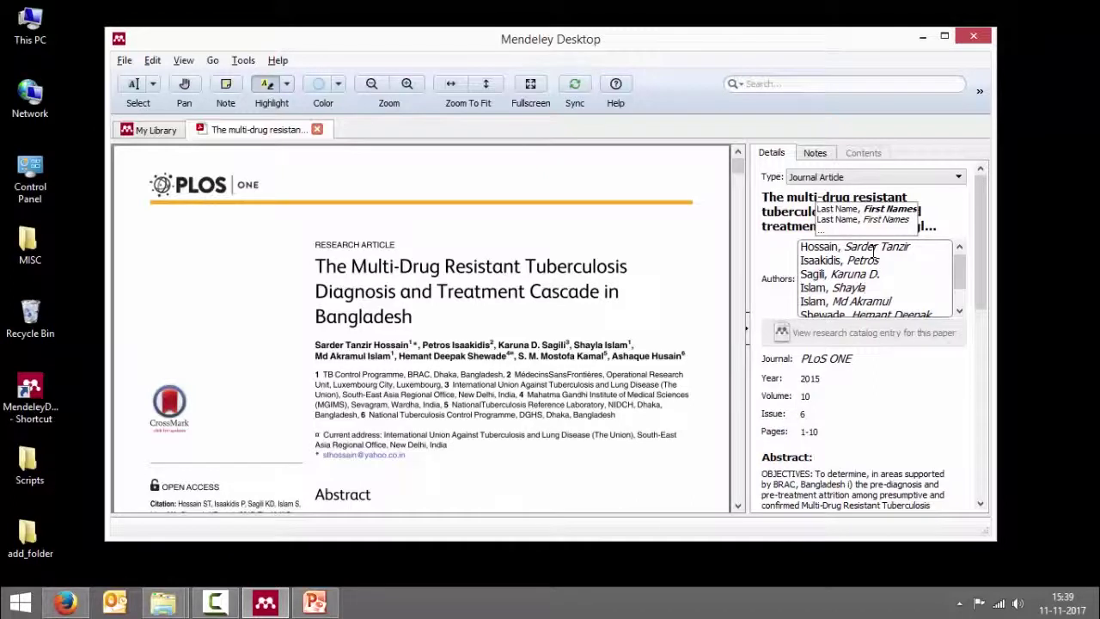
key(Down)
key(Down)
key(Down)
key(Down)
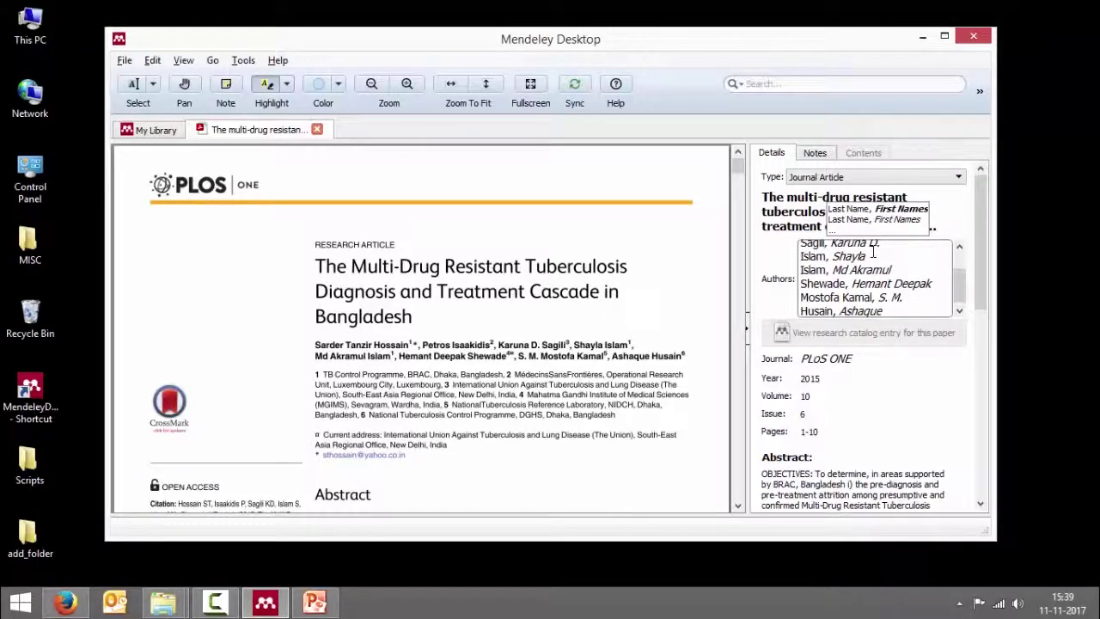
click(858, 354)
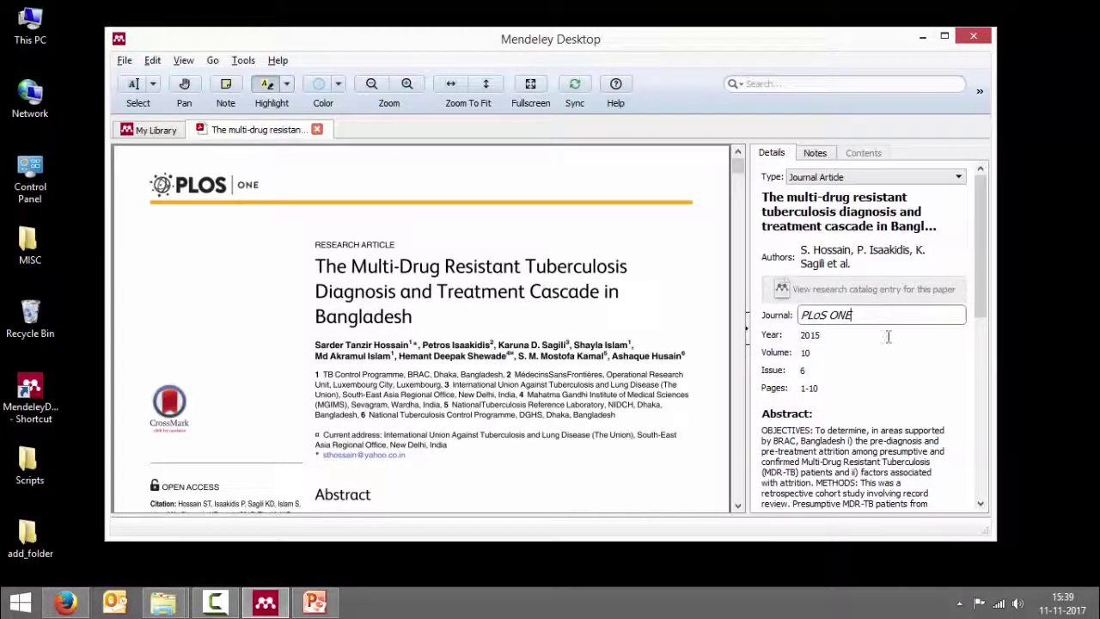
click(737, 506)
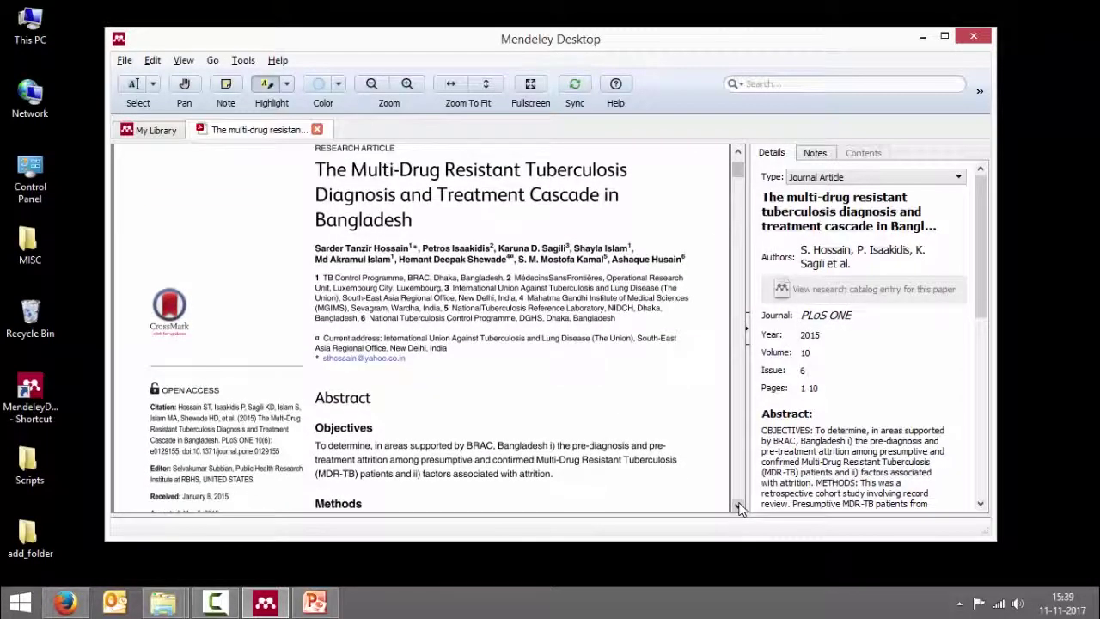
click(738, 505)
click(737, 505)
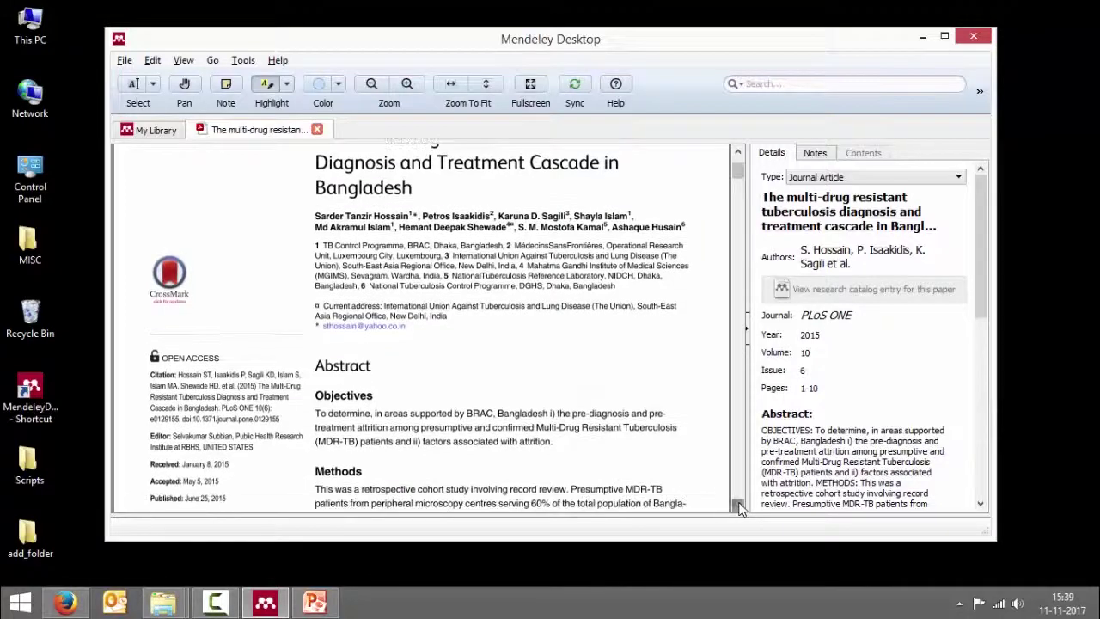
click(737, 505)
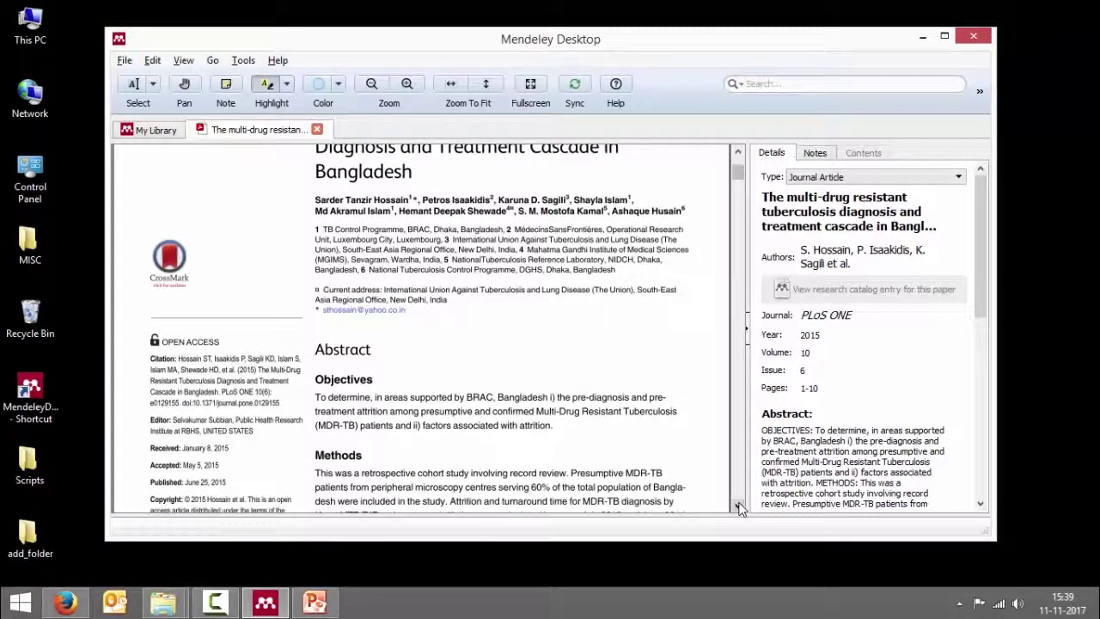
click(846, 336)
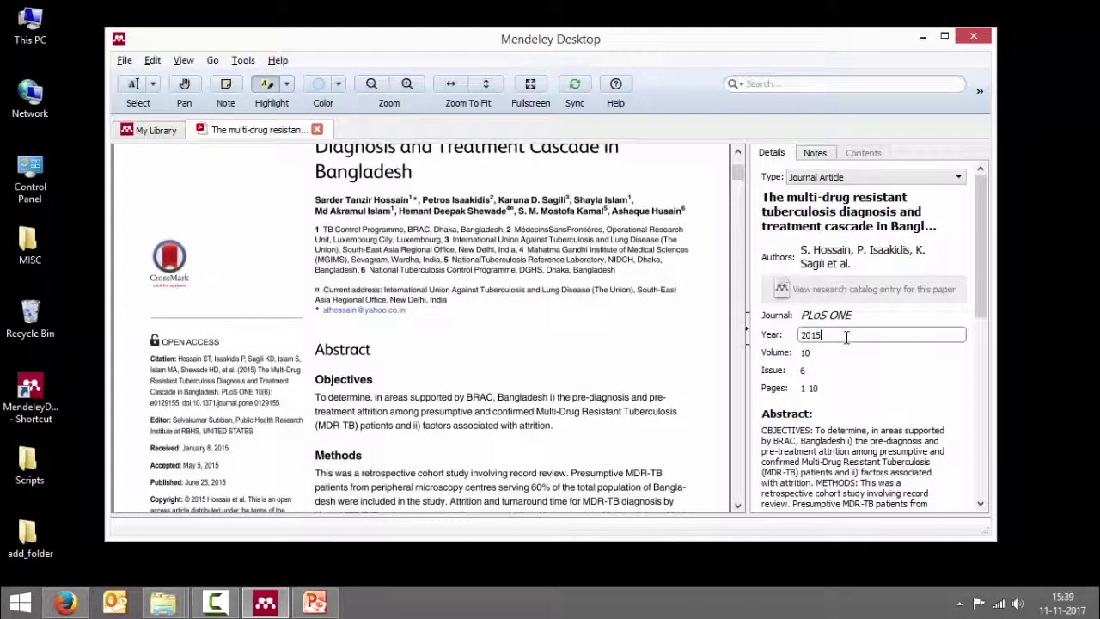
click(824, 352)
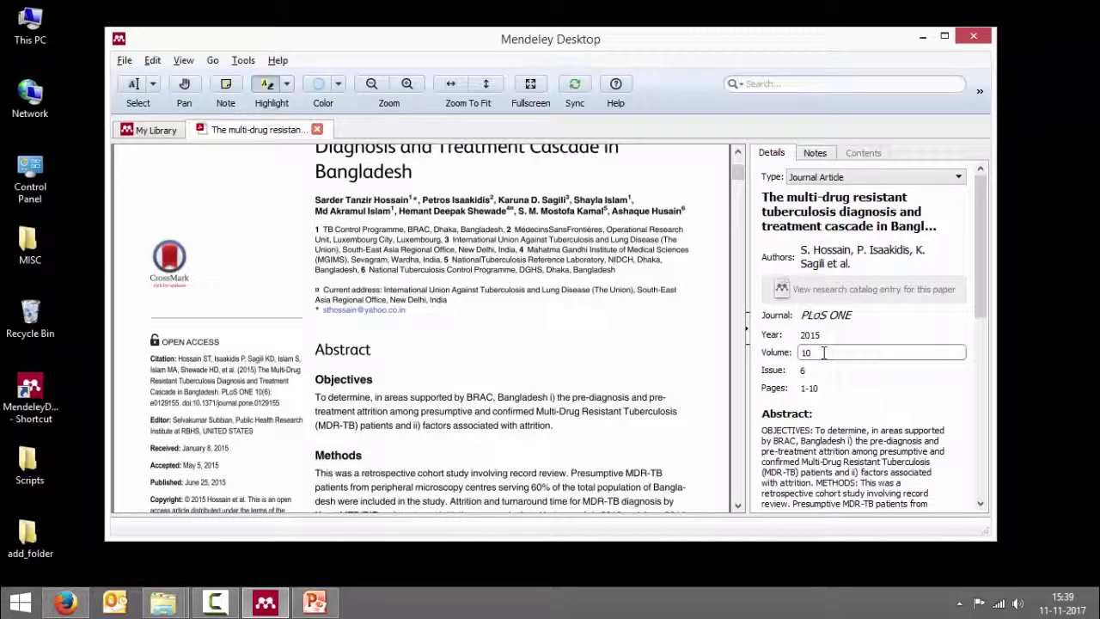
click(820, 367)
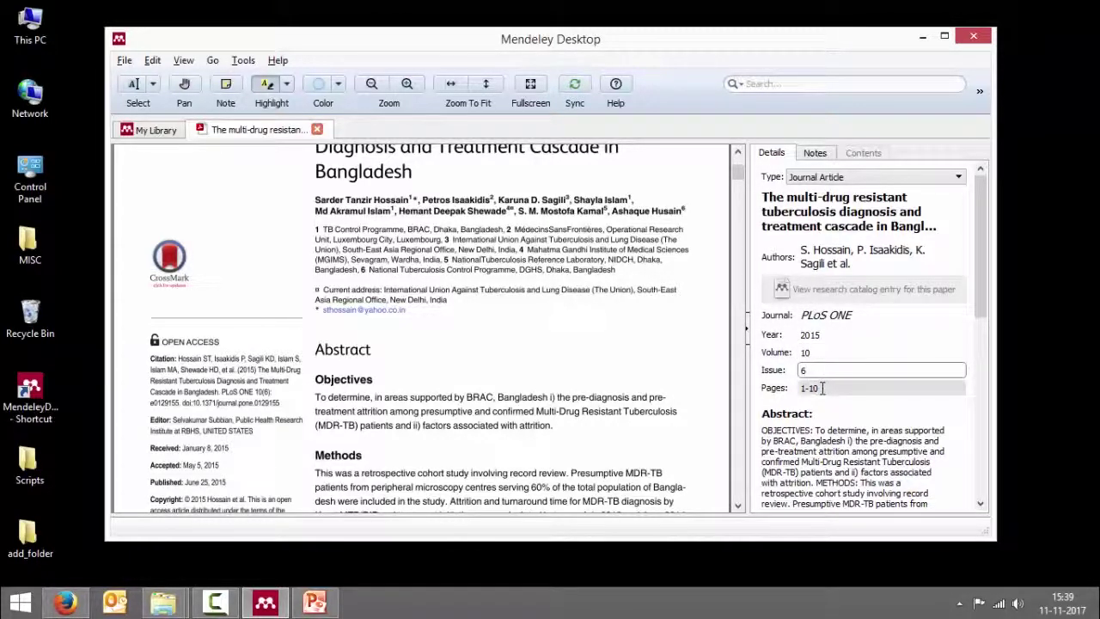
click(822, 388)
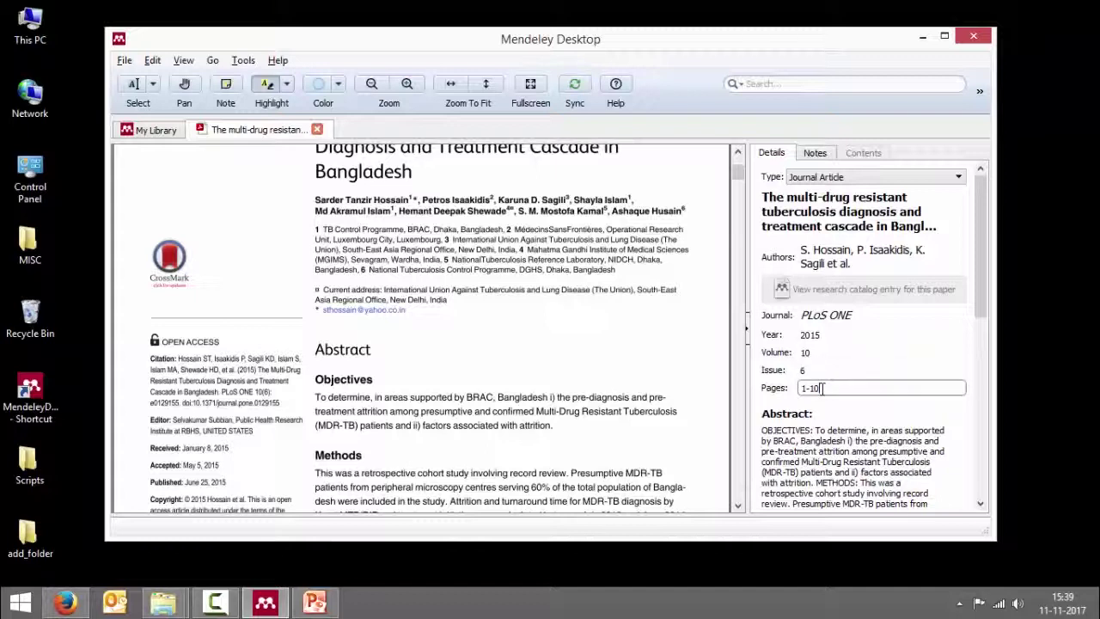
click(155, 398)
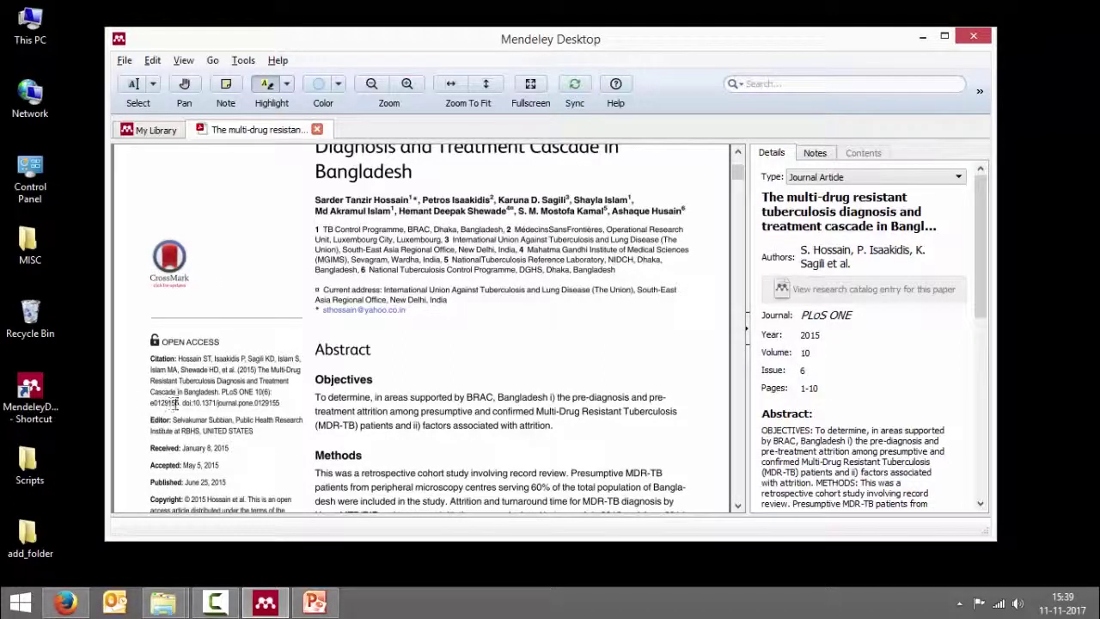
Step: Replace the Pages value 1-10 with e0129155, then scroll through the Details panel and back up
click(863, 389)
key(BackSpace)
key(BackSpace)
key(BackSpace)
key(BackSpace)
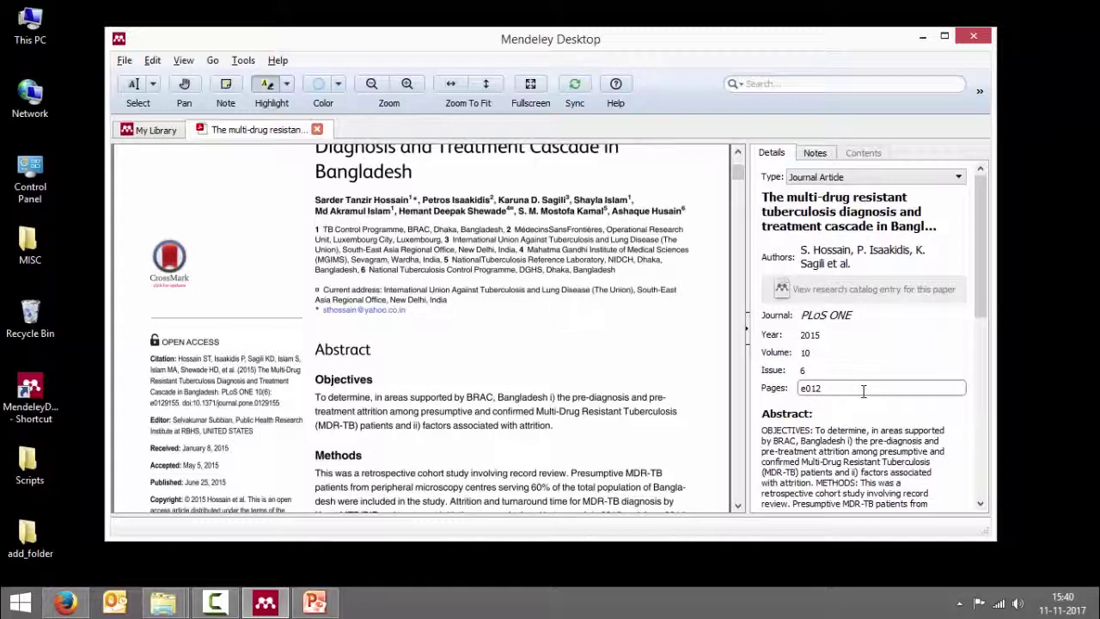
text(e0129155)
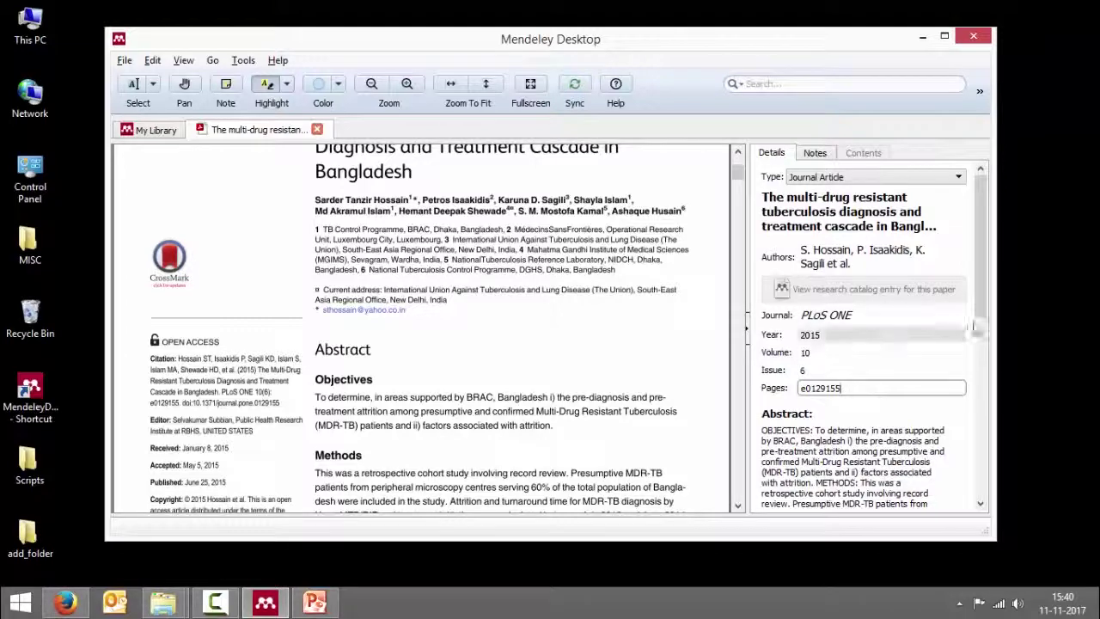
drag(979, 309, 980, 404)
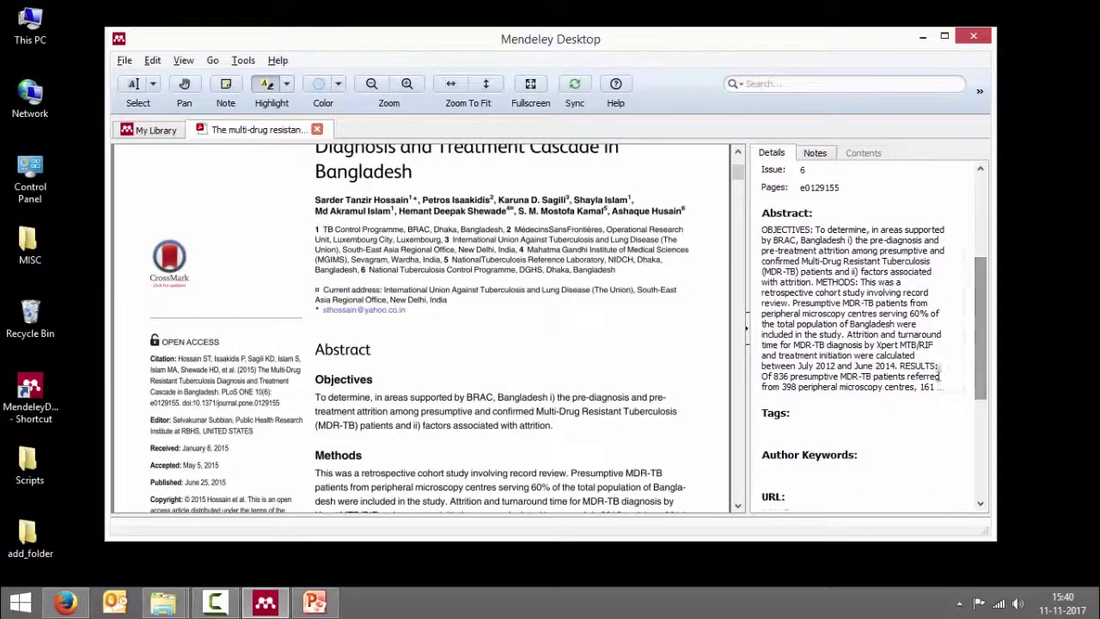
click(894, 344)
drag(961, 291, 984, 494)
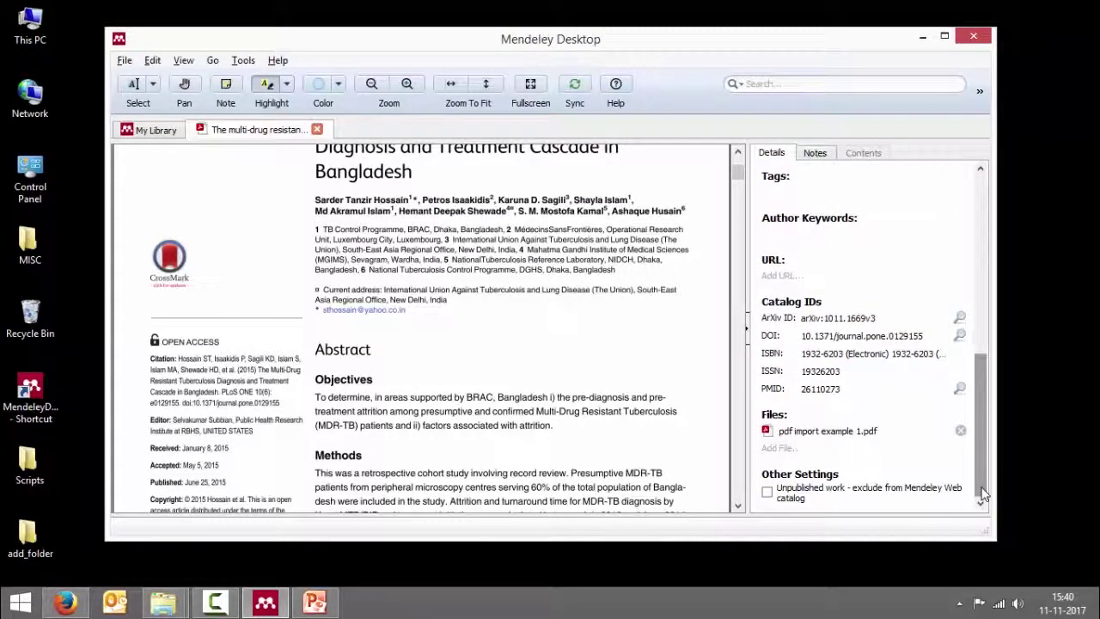
drag(983, 494, 744, 314)
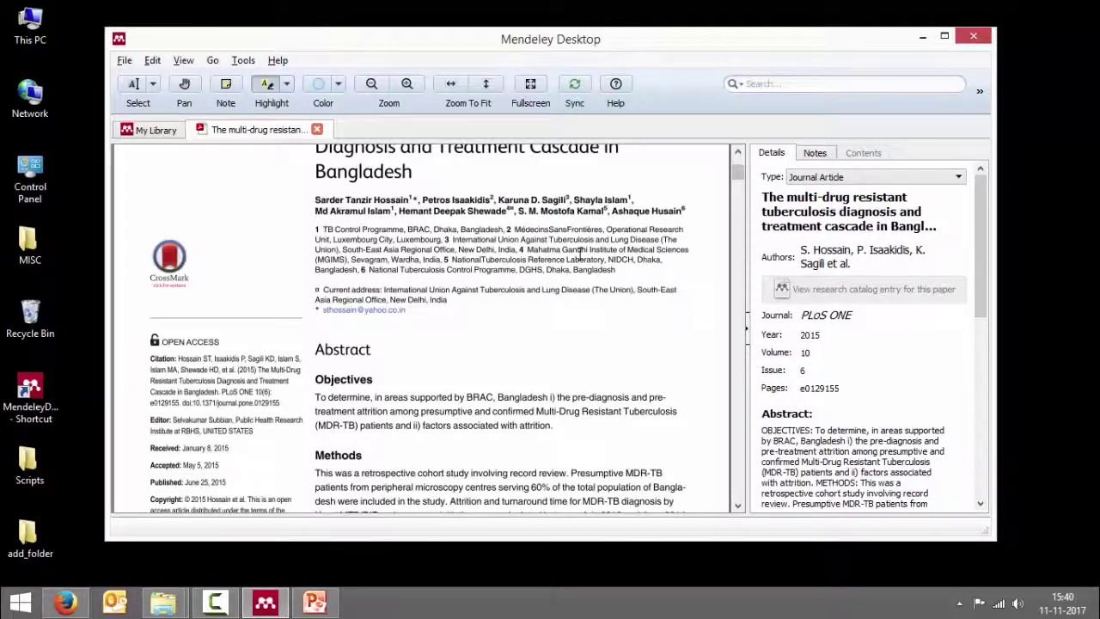
Step: Close the PDF, select the Kumar SORT IT entry, maximize the window, then select the PubMed manual
click(317, 130)
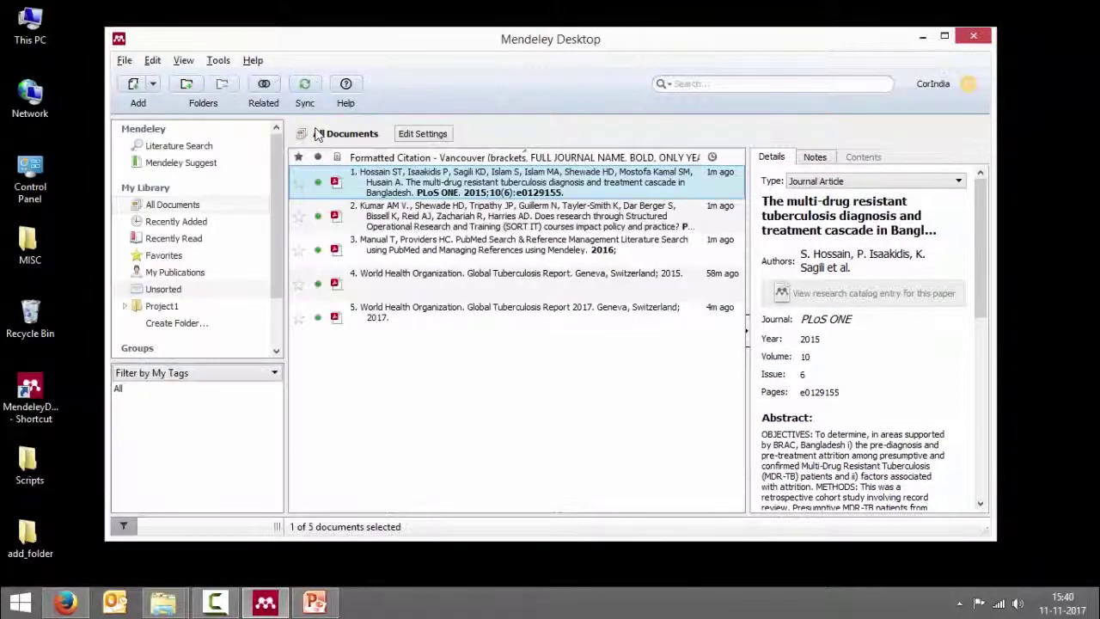
click(591, 224)
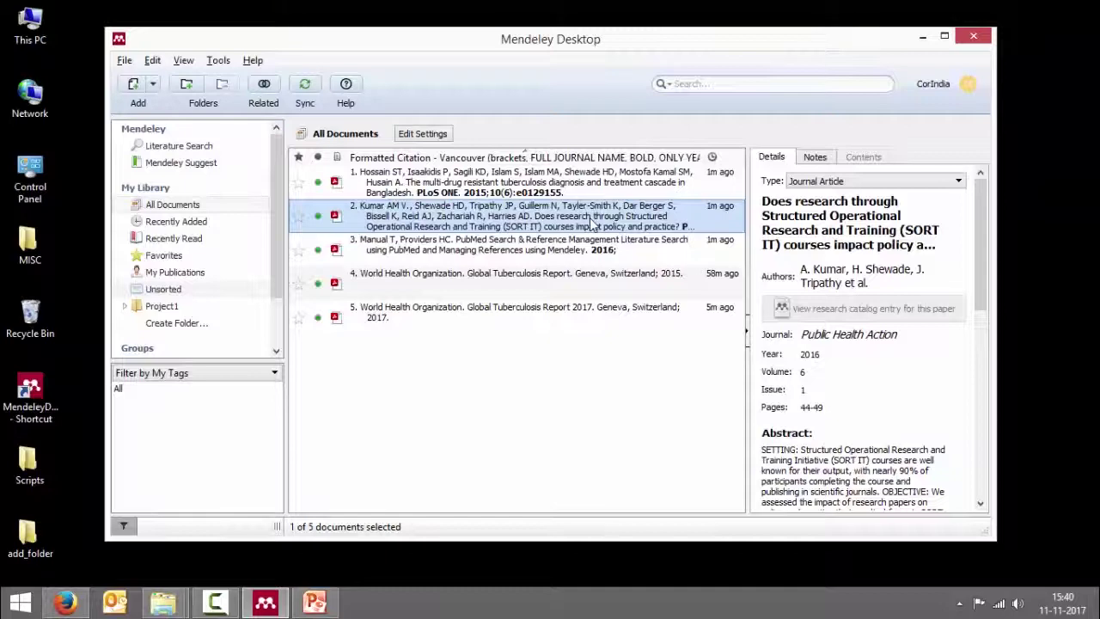
click(944, 36)
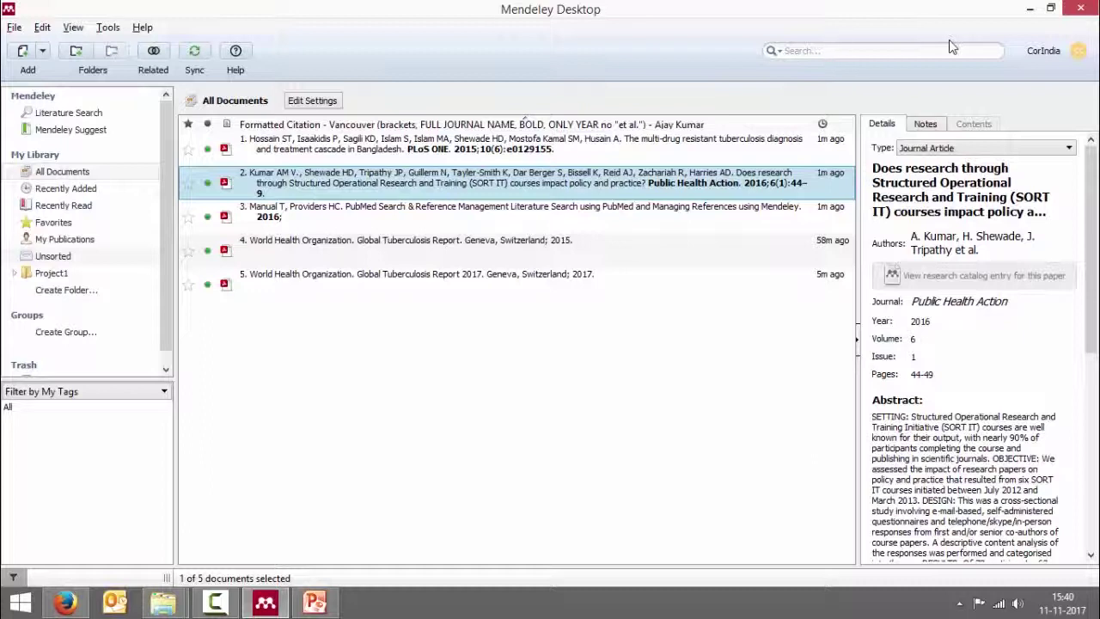
click(560, 209)
Step: Open the PubMed manual's PDF, page down its cover, and begin editing the entry's title
click(225, 219)
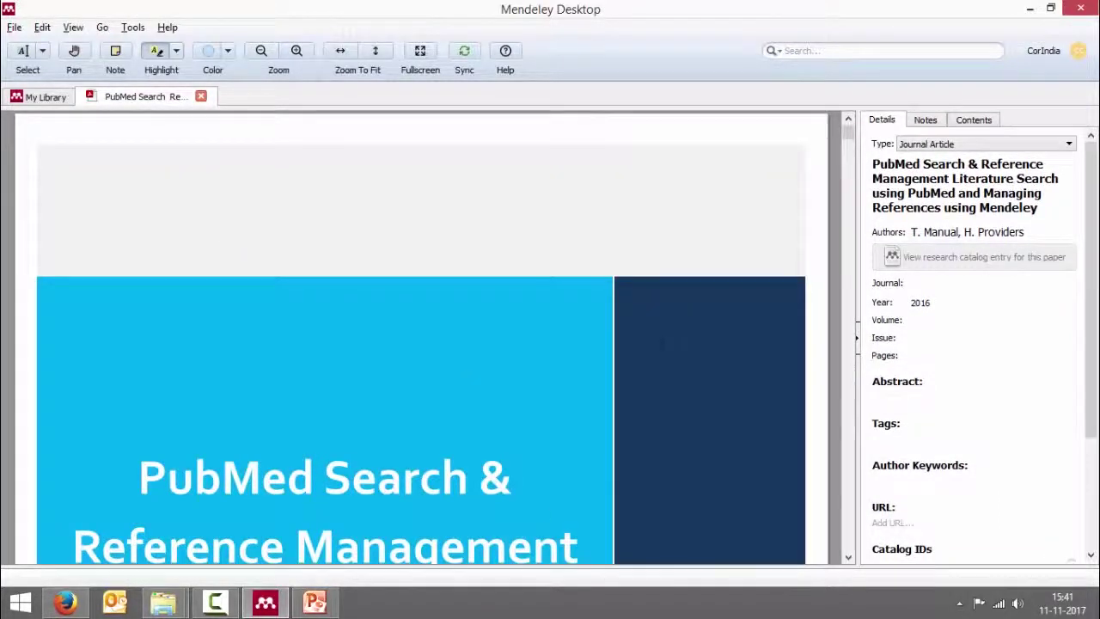
click(848, 557)
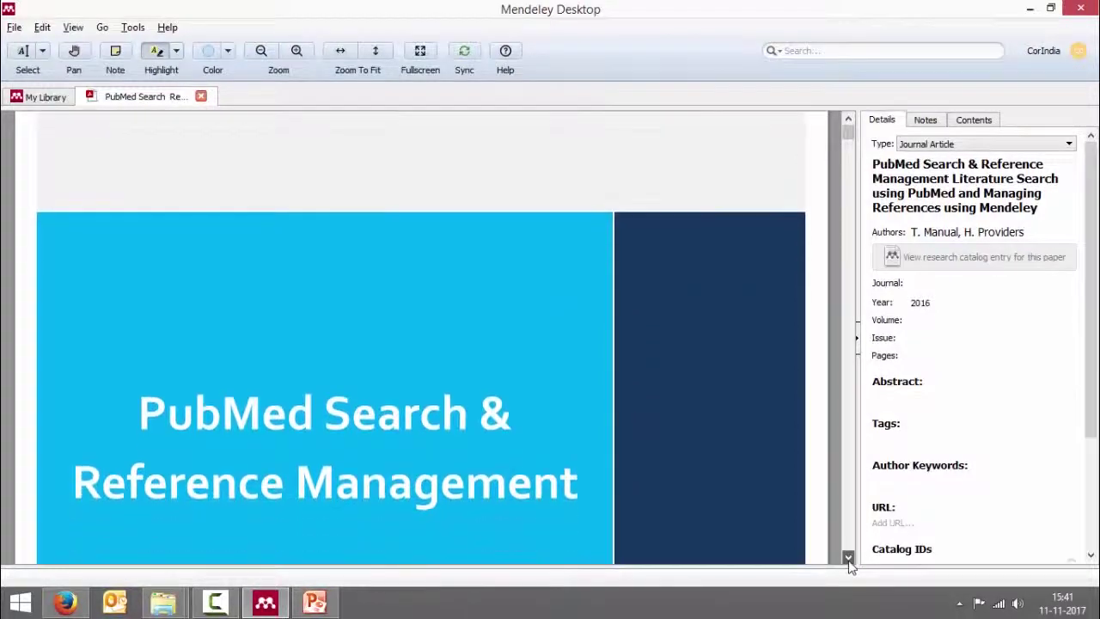
click(848, 557)
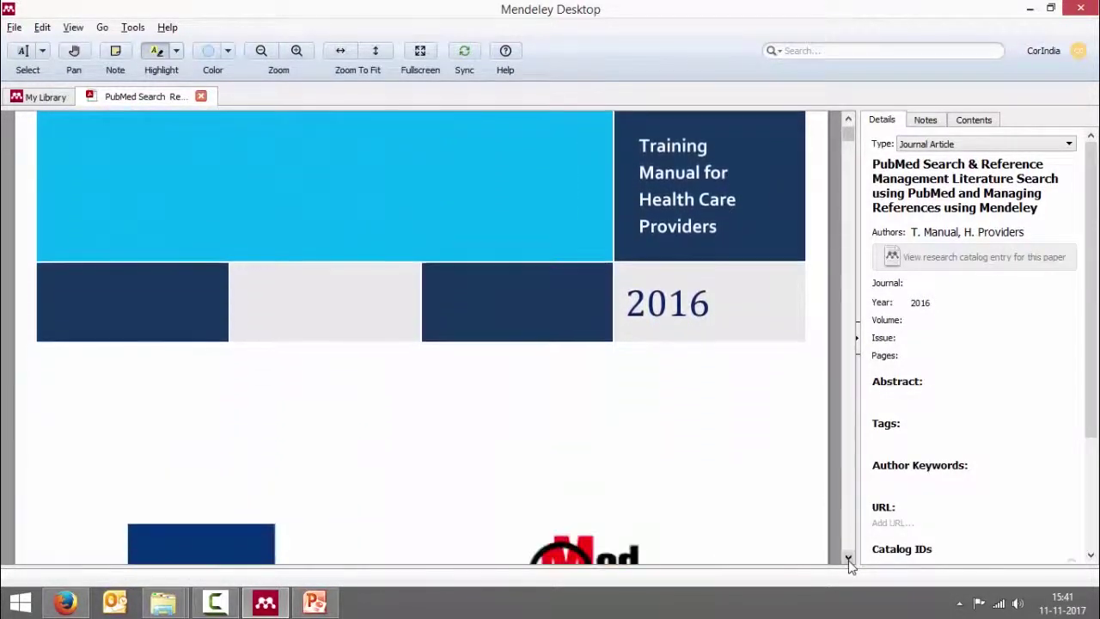
click(848, 559)
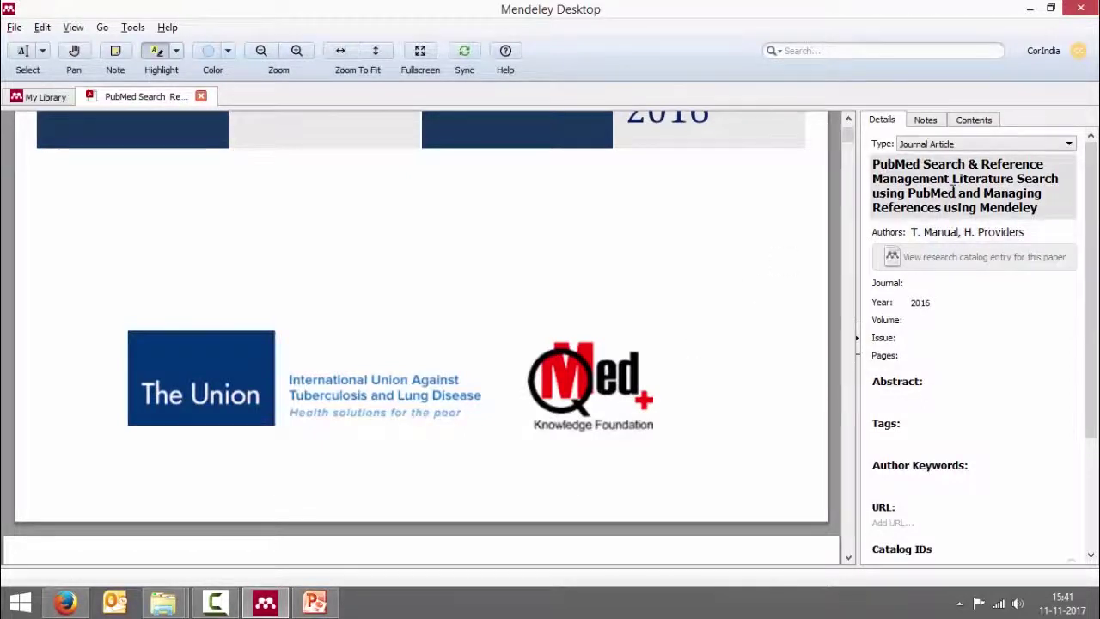
click(953, 190)
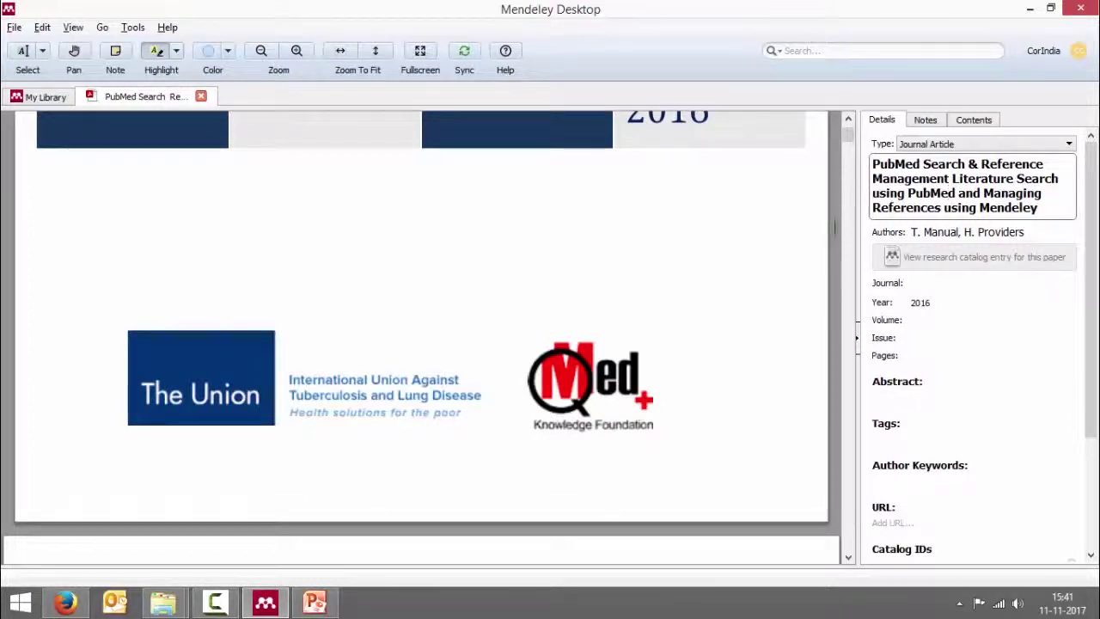
drag(848, 138, 849, 127)
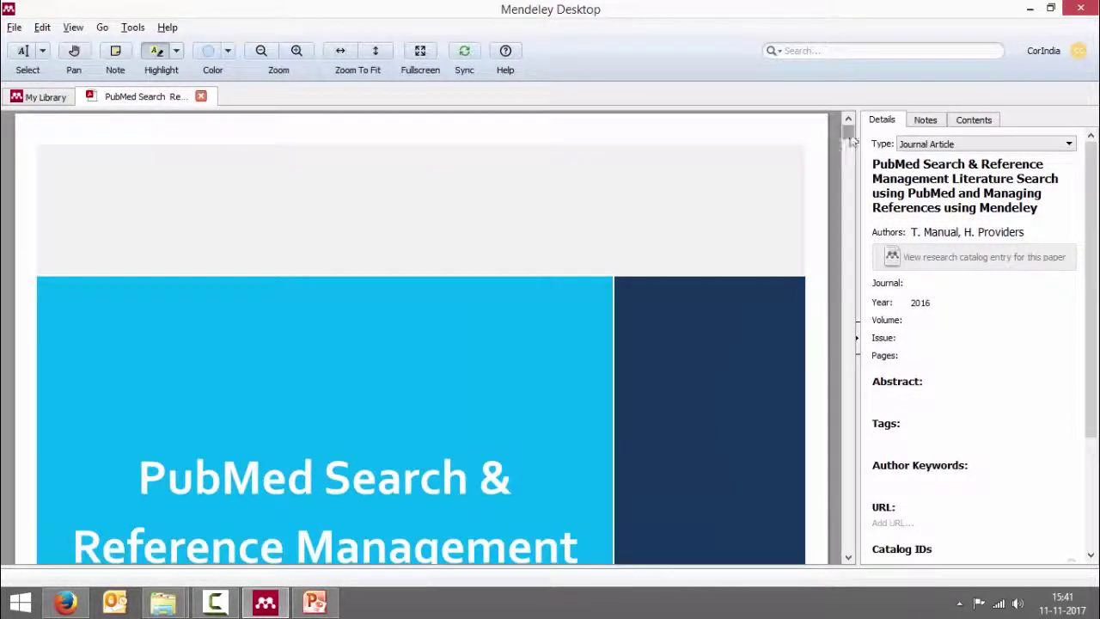
Step: Delete the extra citation words after 'PubMed Search & Reference Management.' from the title
click(951, 178)
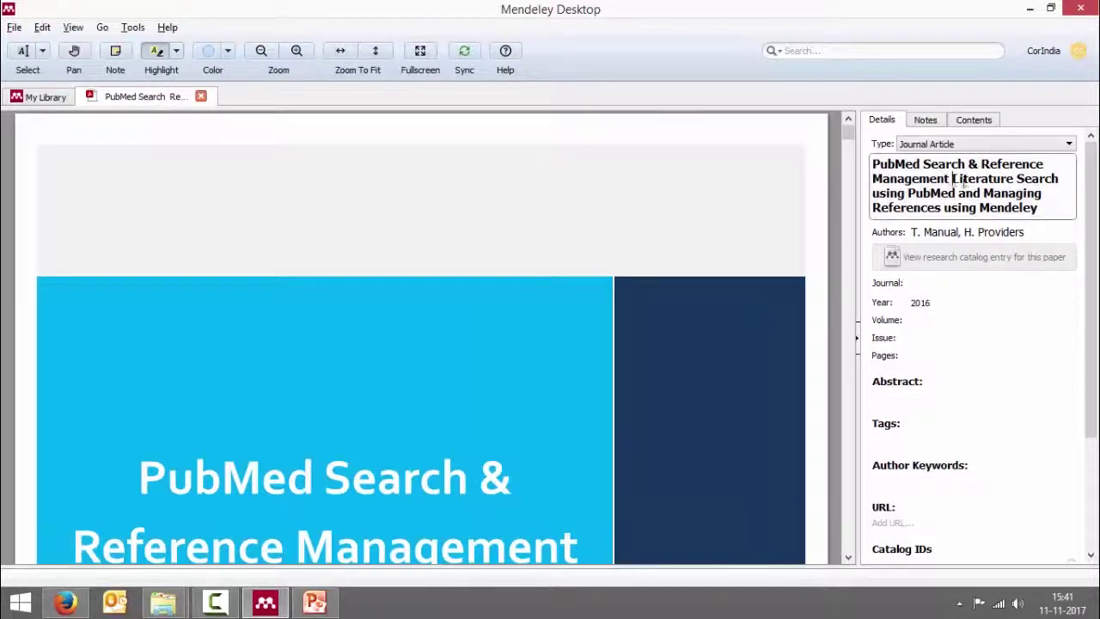
drag(951, 179, 1043, 209)
key(BackSpace)
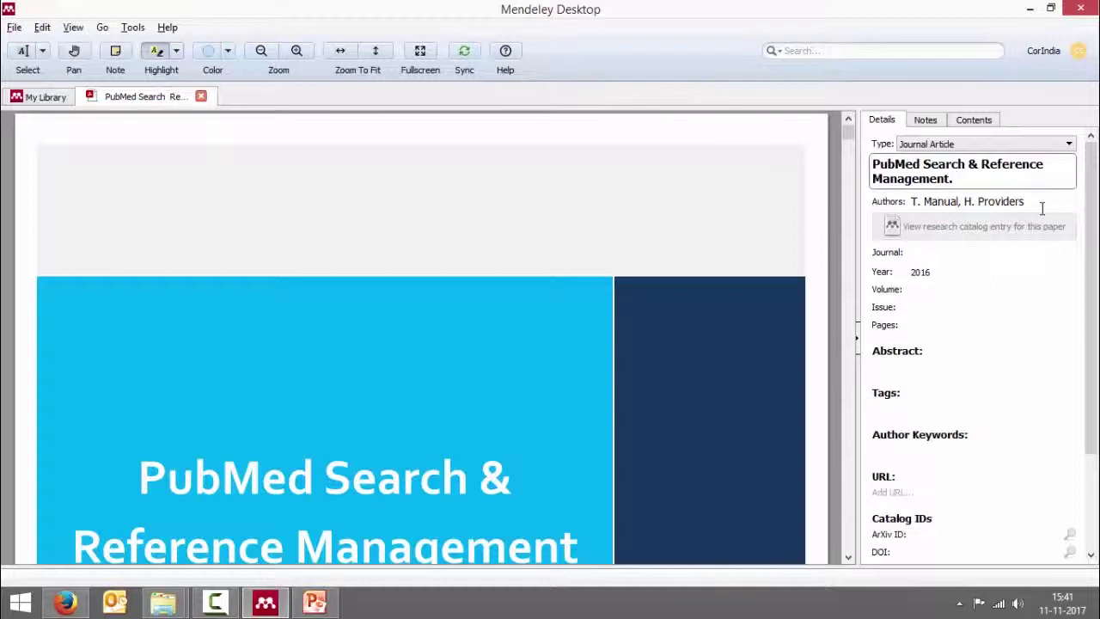
Step: Complete the title with 'Training Manual for Health Care Providers', taken from the cover's subtitle
click(847, 557)
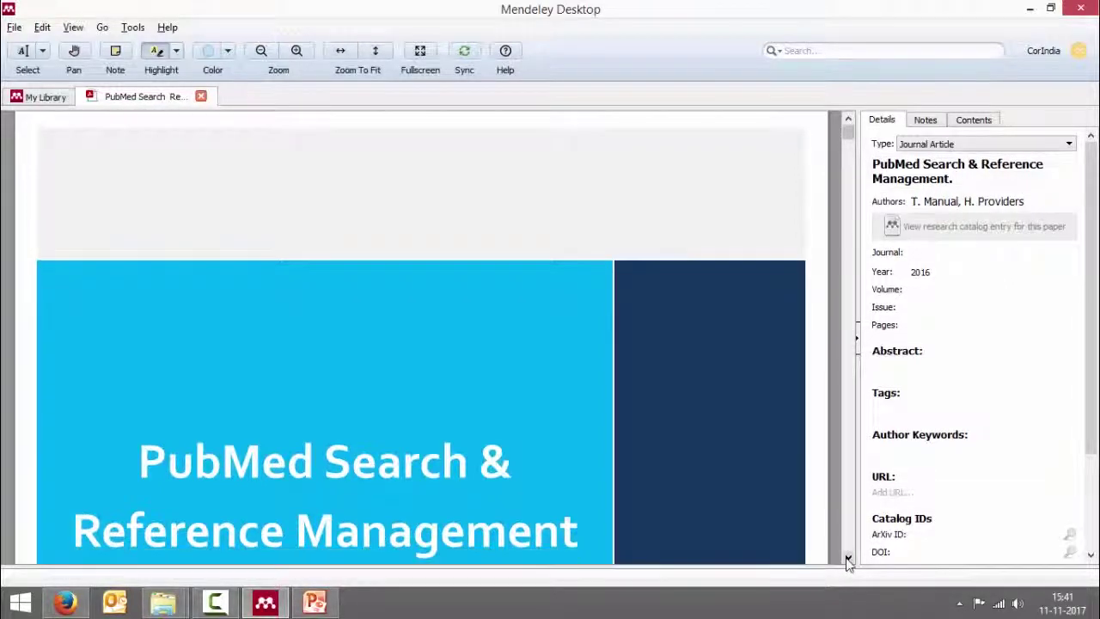
scroll(847, 560, down, 3)
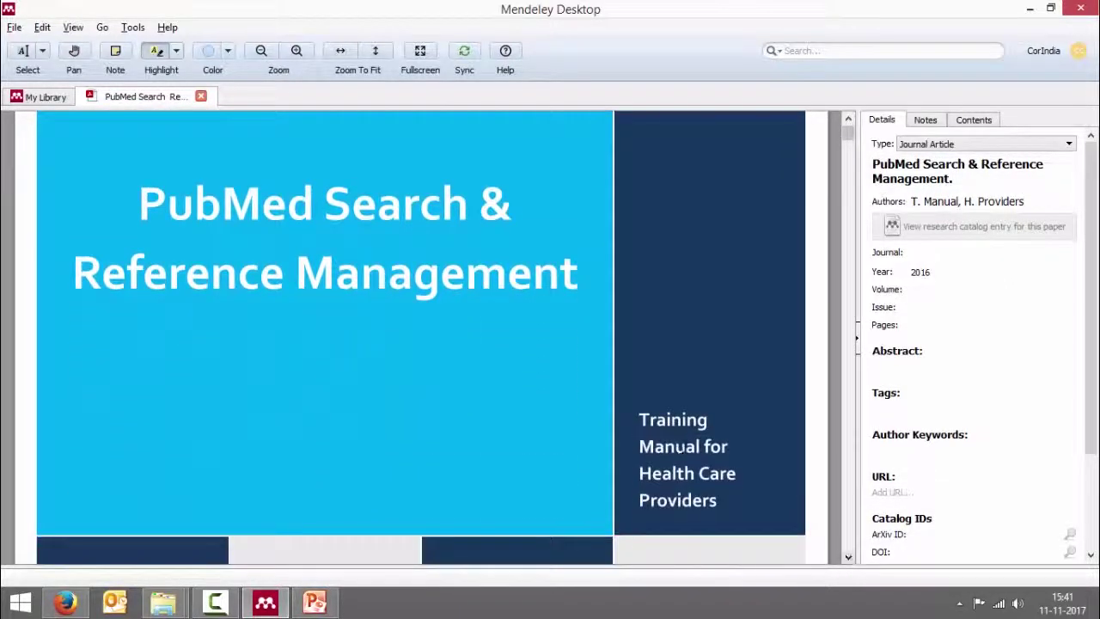
drag(643, 419, 708, 421)
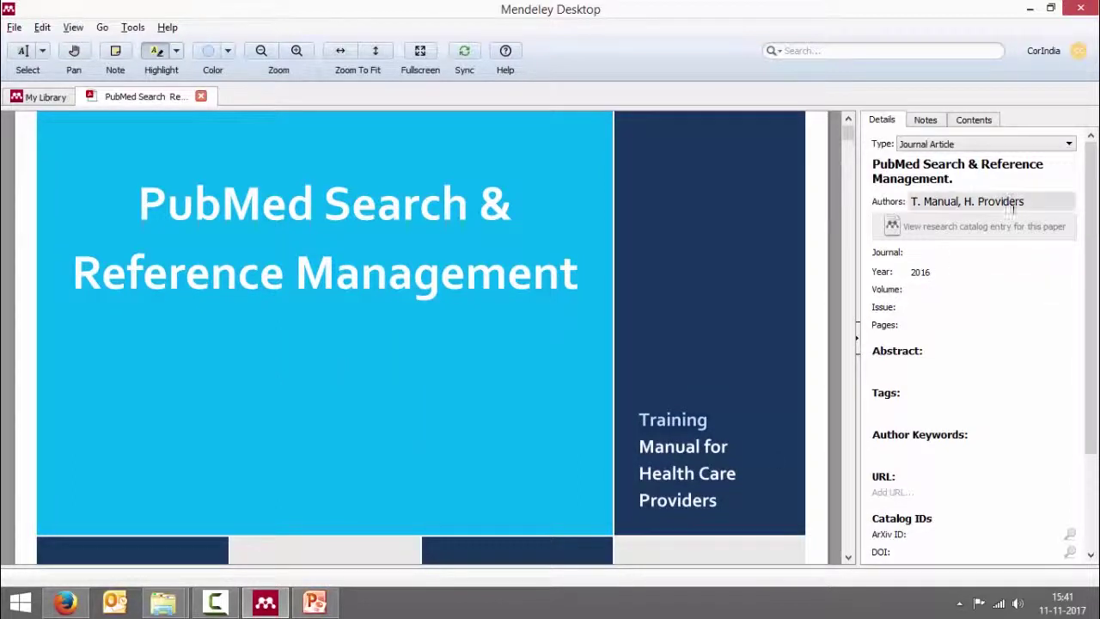
click(975, 181)
text(1. Manual T, Providers HC. PubMed Search & Reference Management. 2016;)
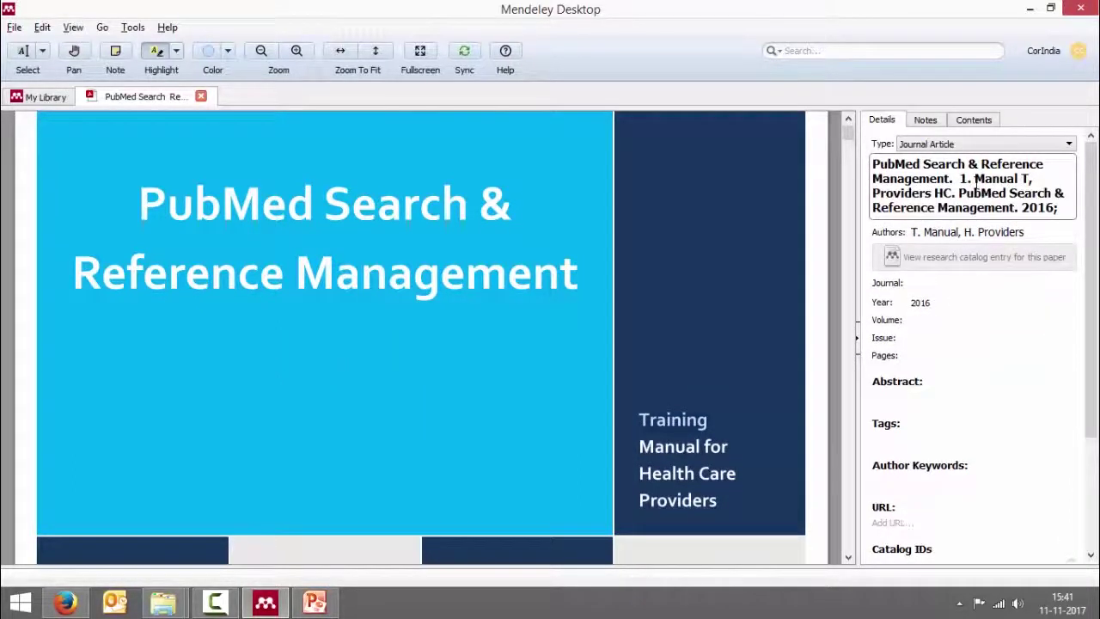
key(BackSpace)
key(BackSpace)
key(BackSpace)
key(BackSpace)
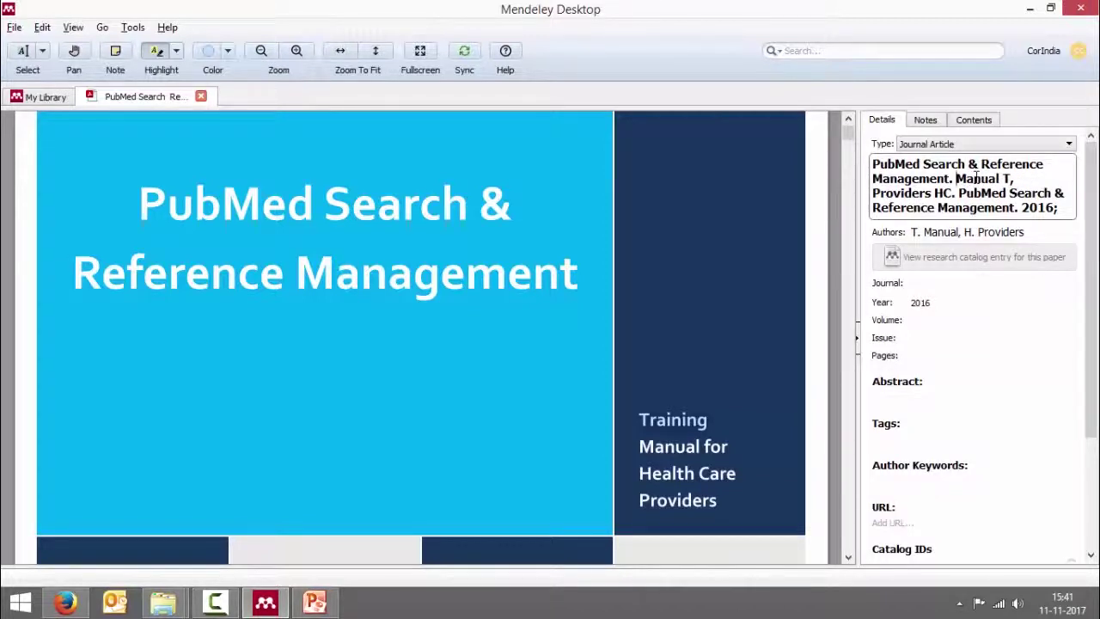
key(Delete)
key(Delete)
key(Delete)
key(Delete)
key(Delete)
key(Delete)
key(Delete)
key(Delete)
key(Delete)
key(Delete)
key(Delete)
key(Delete)
key(Delete)
key(Delete)
key(Delete)
key(Delete)
key(Delete)
key(Delete)
key(Delete)
key(Delete)
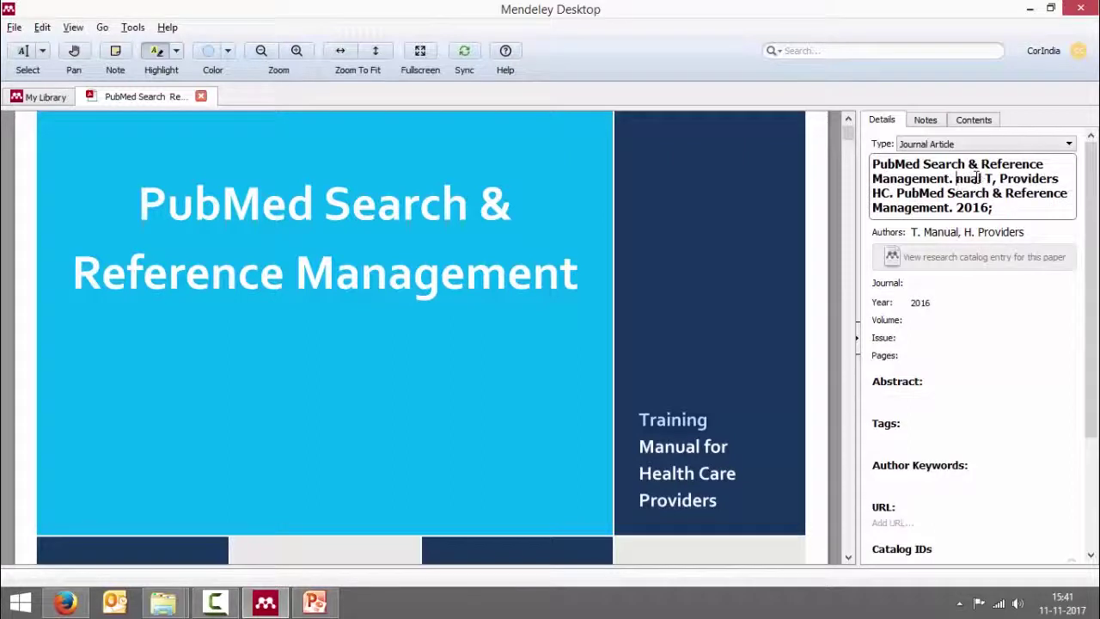
key(Delete)
key(Delete)
key(Delete)
key(Delete)
key(Delete)
key(Delete)
key(Delete)
key(Delete)
key(Delete)
key(Delete)
key(Delete)
key(Delete)
key(Delete)
key(Delete)
key(Delete)
key(Delete)
key(Delete)
key(Delete)
key(Delete)
key(Delete)
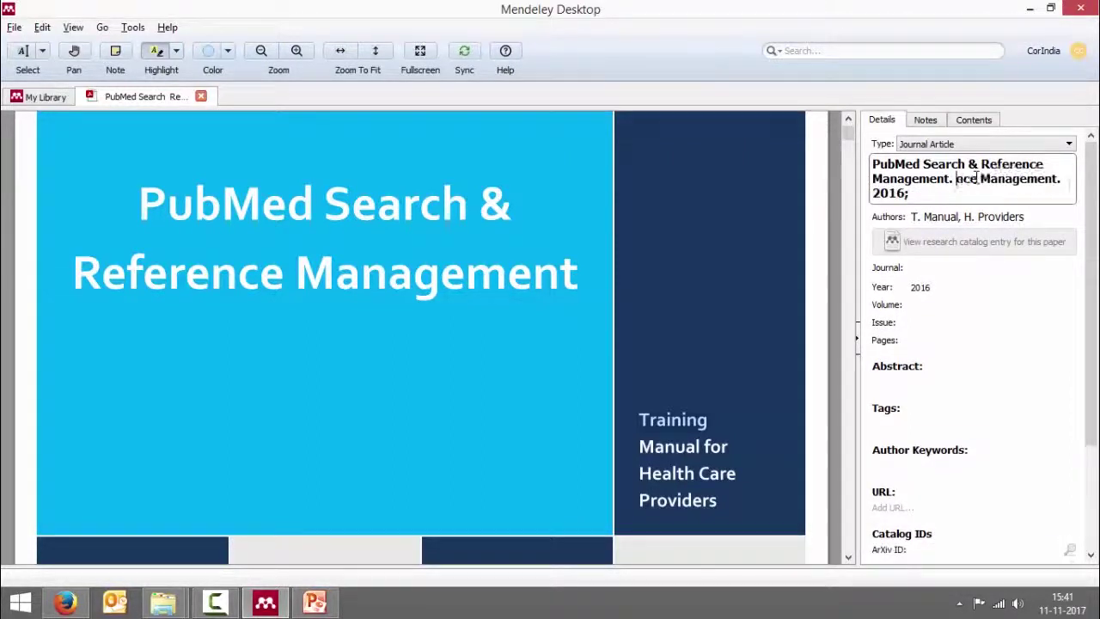
text(Tr)
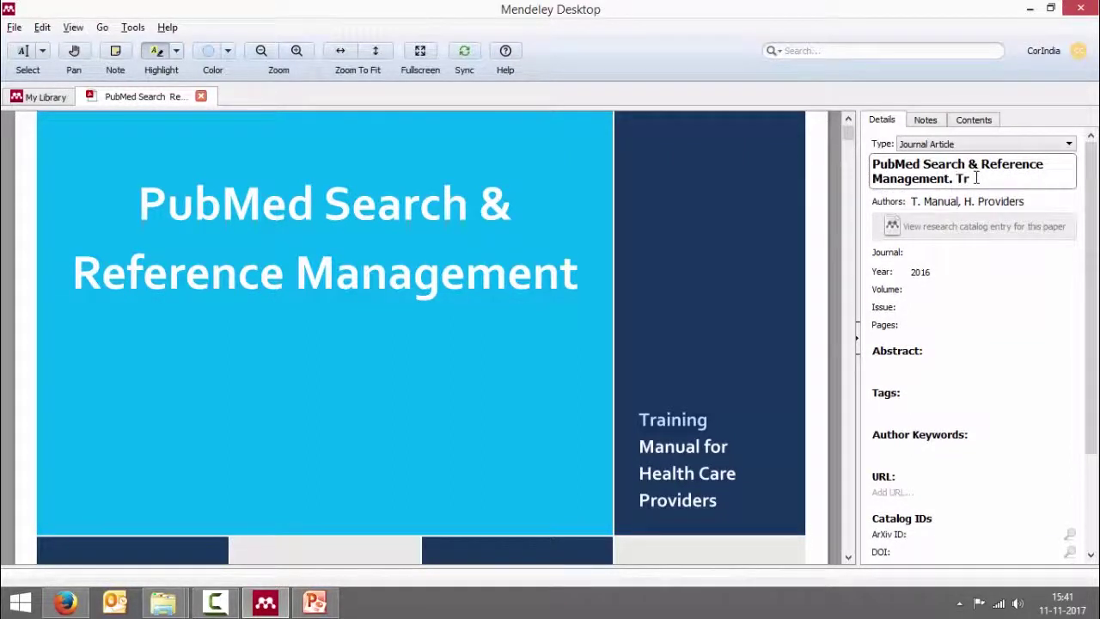
text(aining Manual for He)
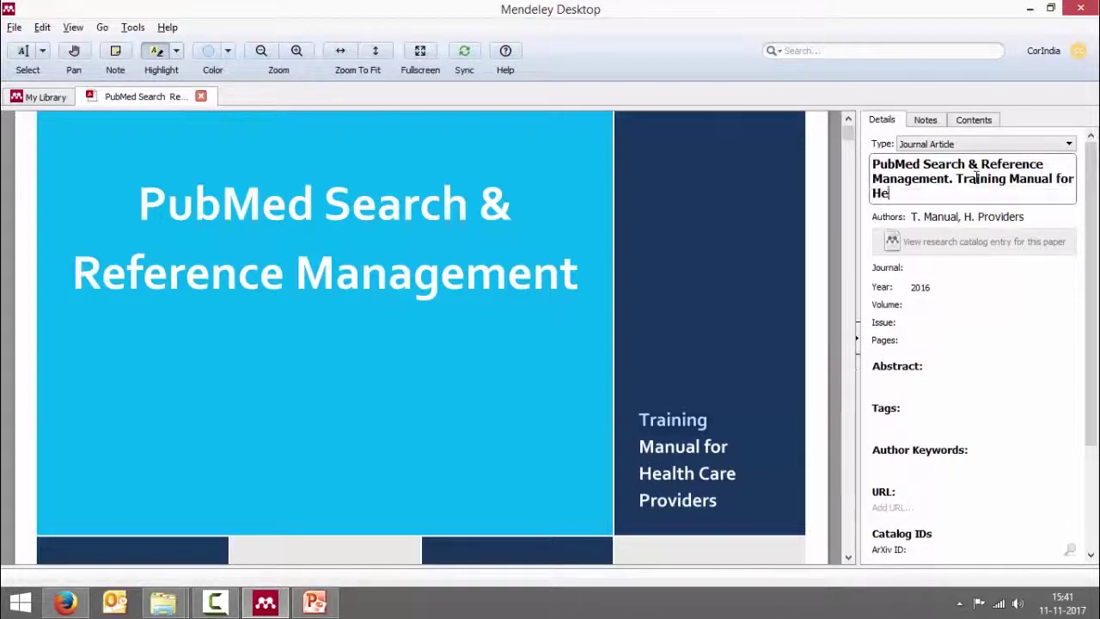
text(alth Care Providers)
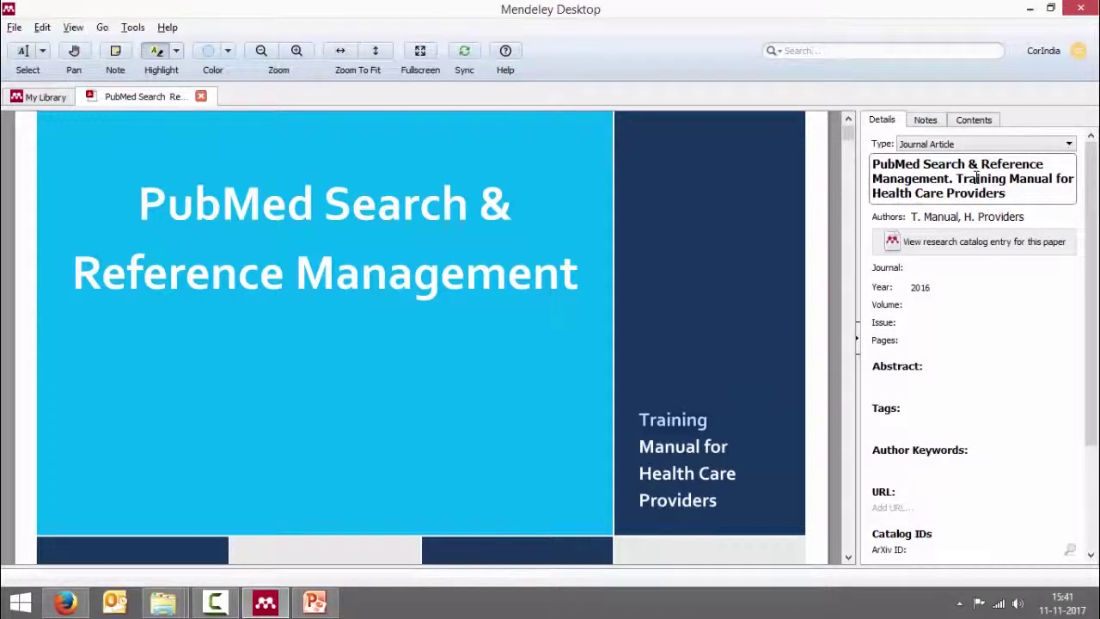
text(. 2016)
Step: Replace both wrong authors with the organisation International Union Against Tuberculosis and Lung Disease
click(1025, 216)
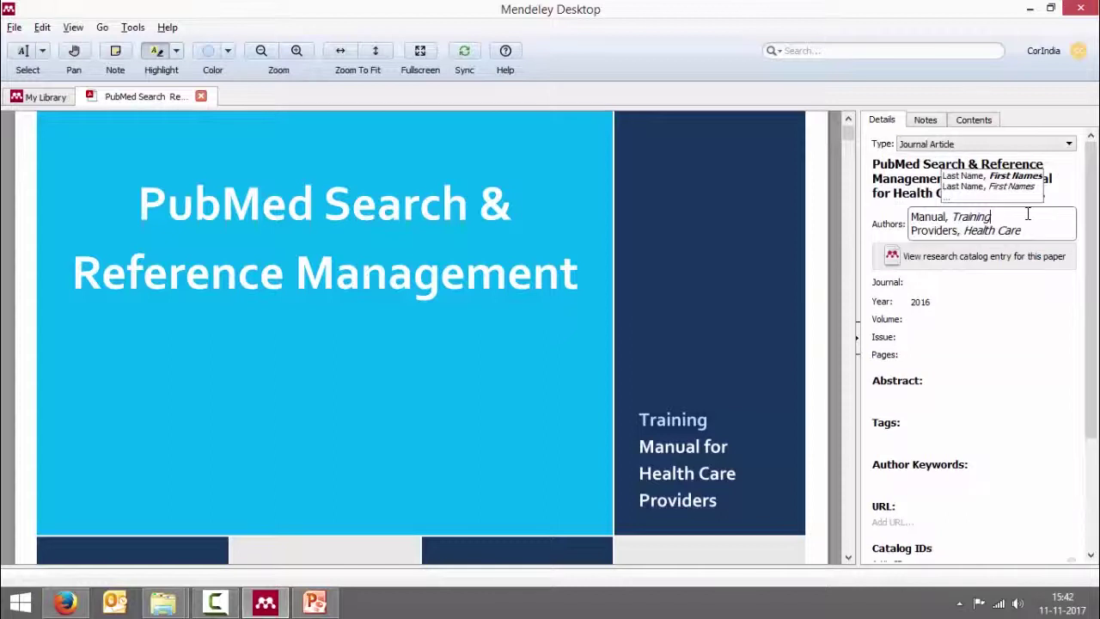
drag(1022, 230, 911, 215)
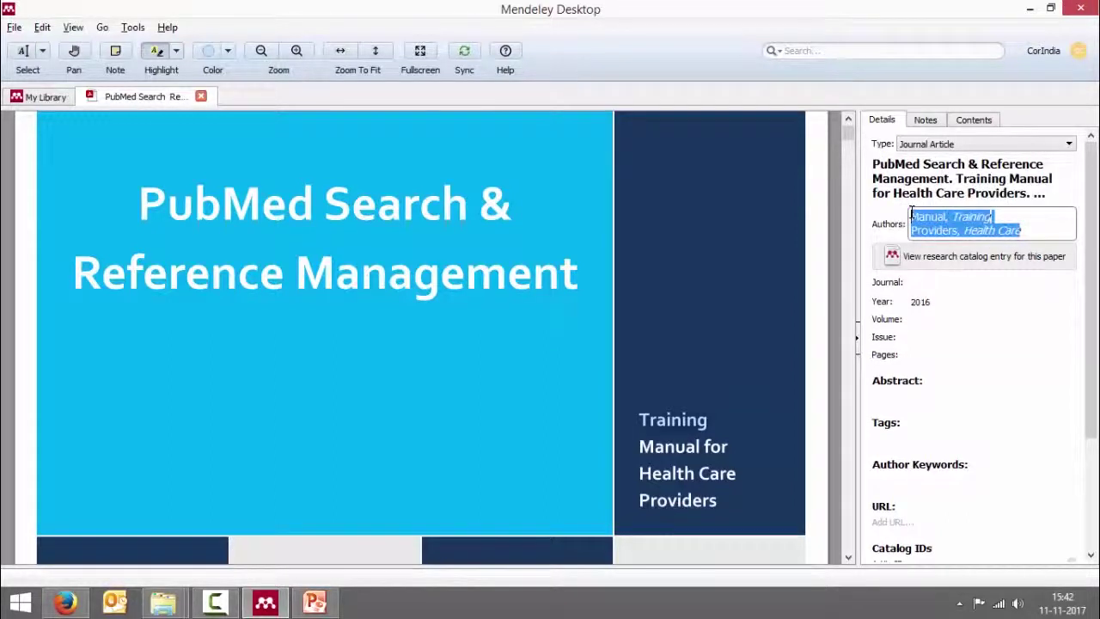
key(BackSpace)
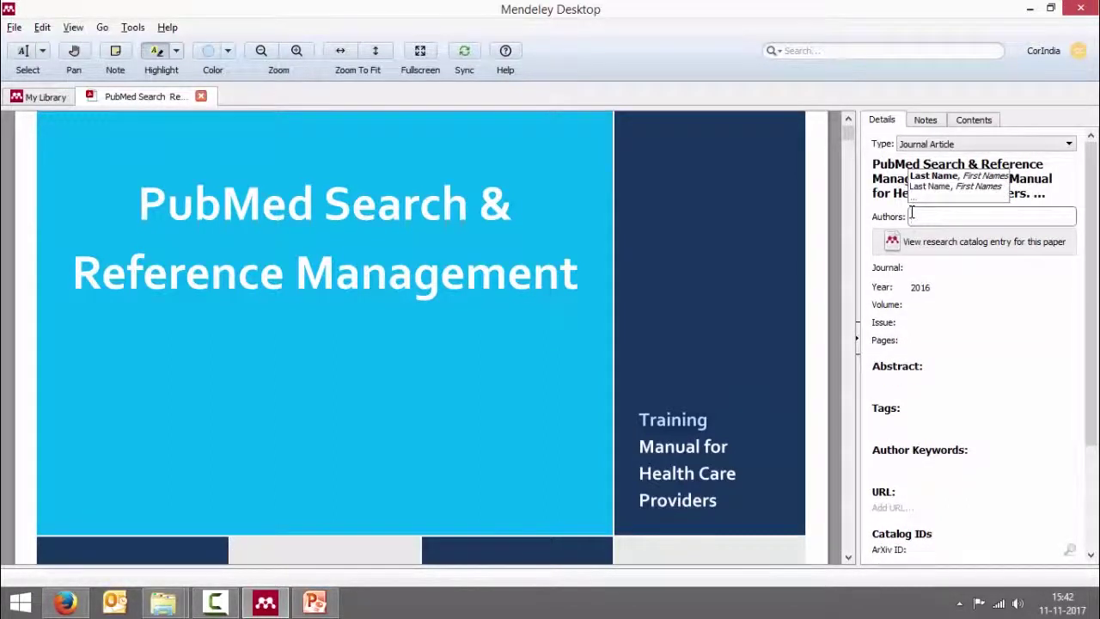
text(Internationa)
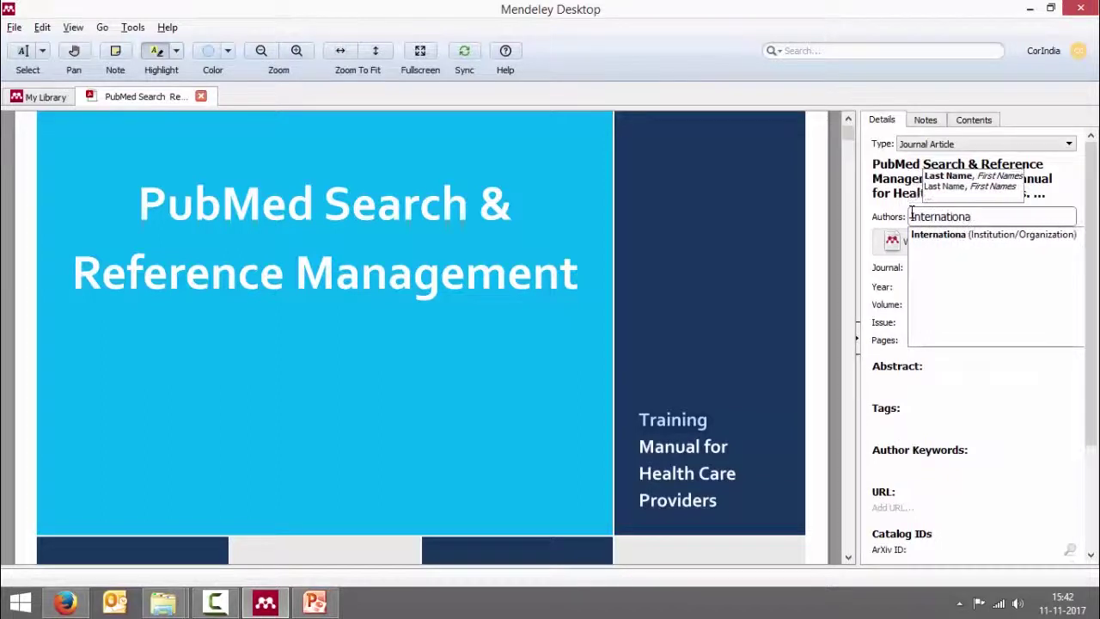
text(l UN)
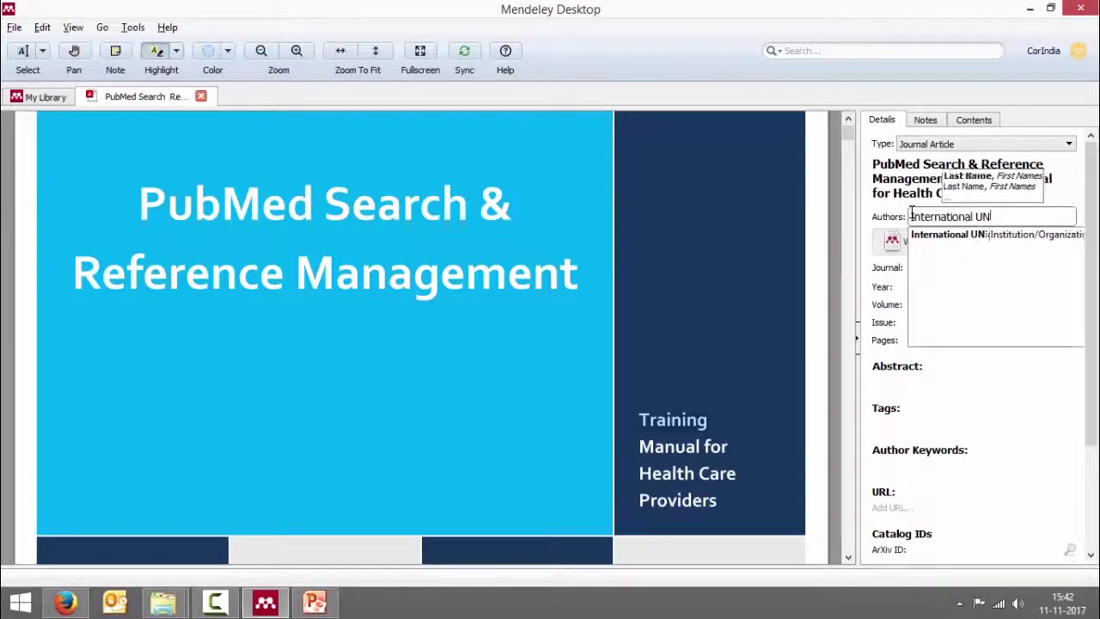
key(BackSpace)
text(nion A)
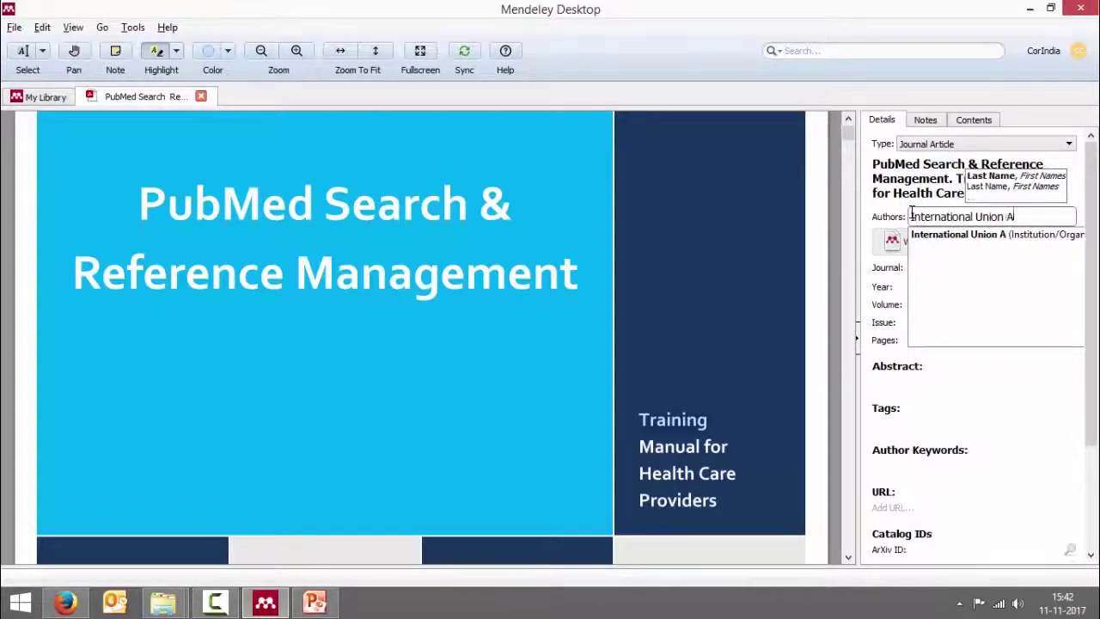
text(gainst T)
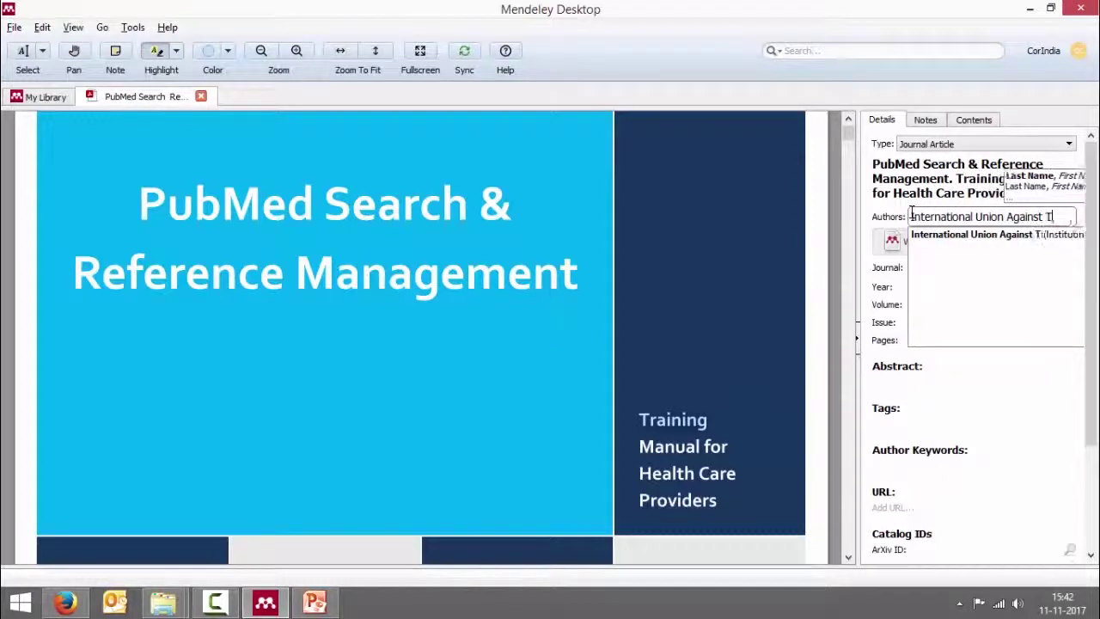
text(uberculos)
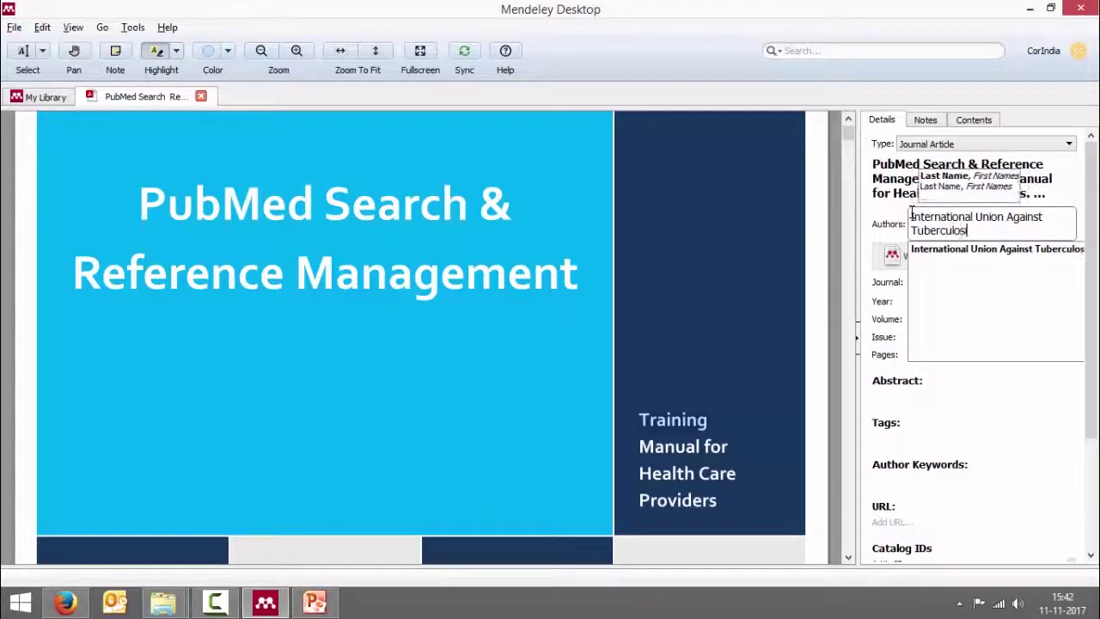
text(is and Lu)
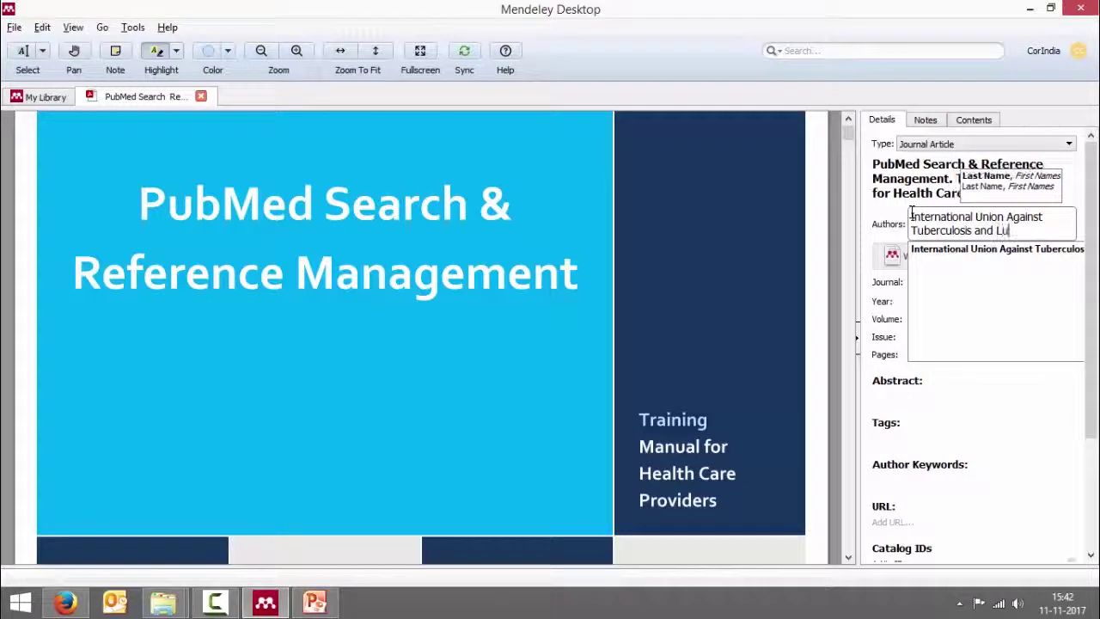
text(ng Disea)
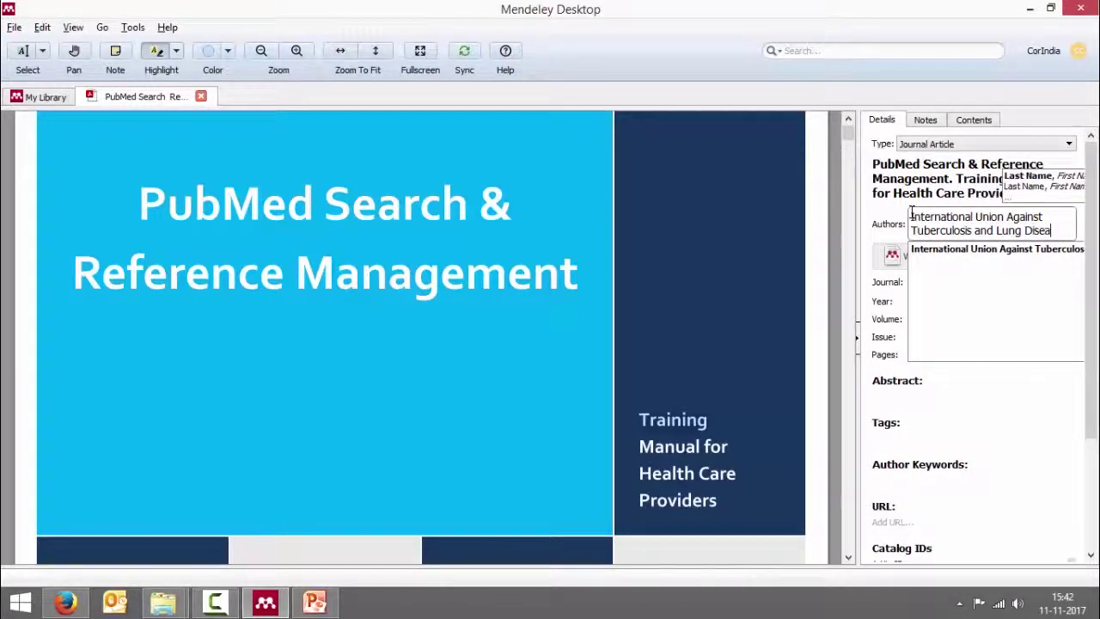
text(se)
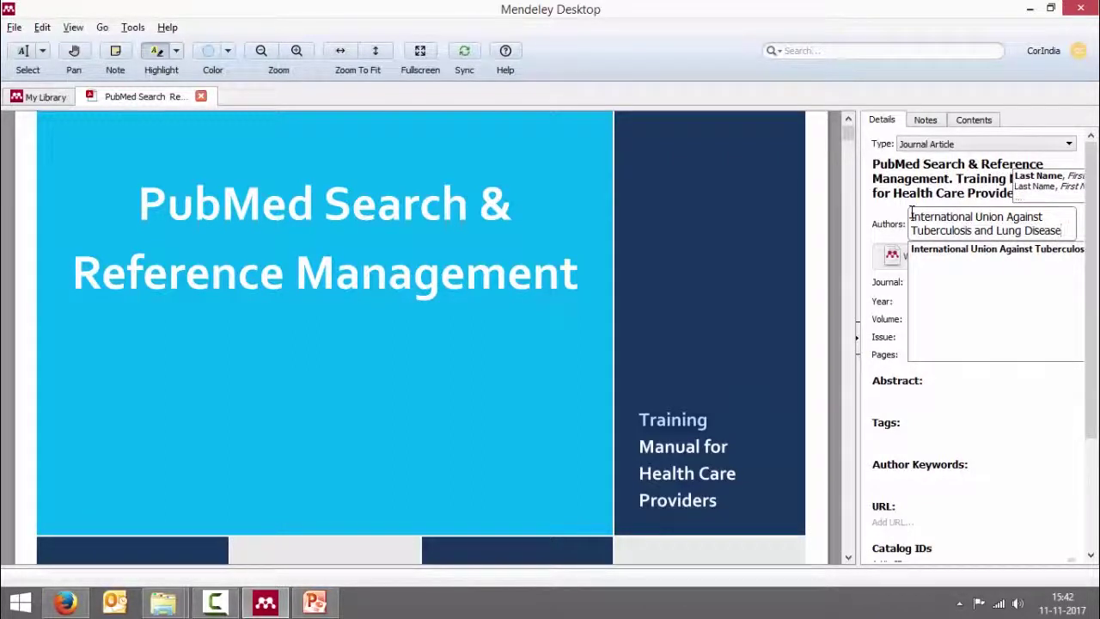
click(1040, 249)
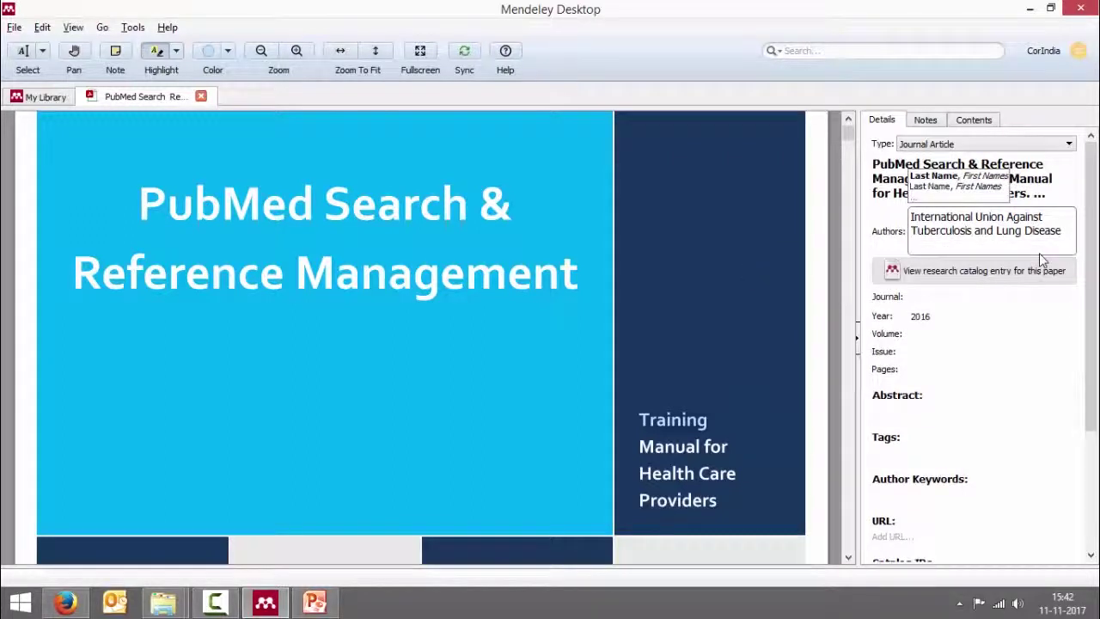
Step: Add QMed Foundation as a second author of type Institution/Organization
key(Return)
text(Qm)
key(BackSpace)
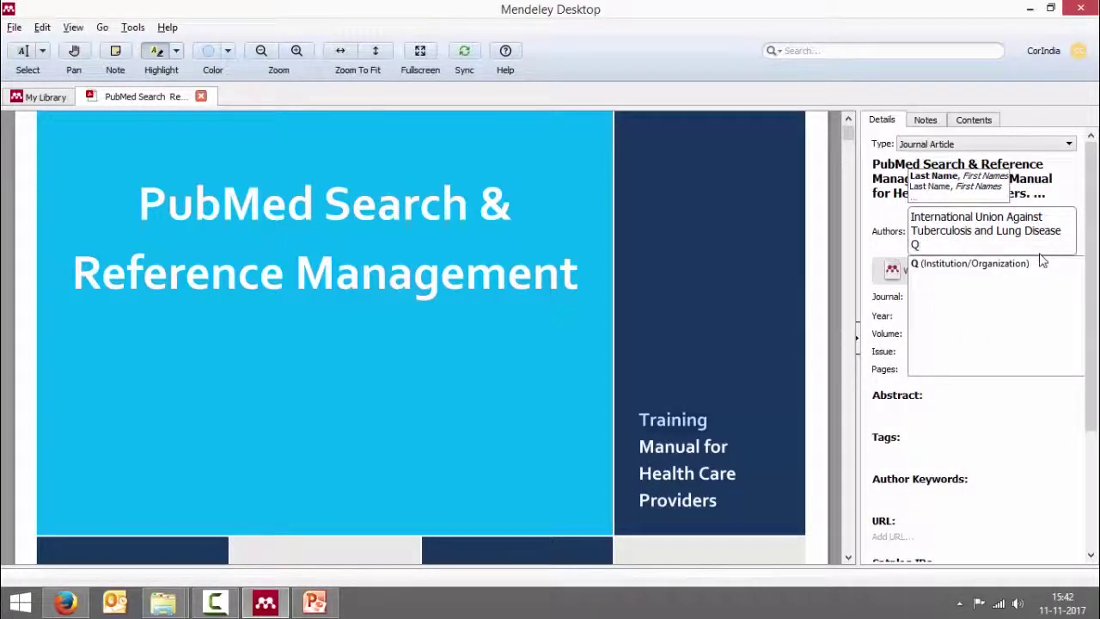
text(Med Foundation)
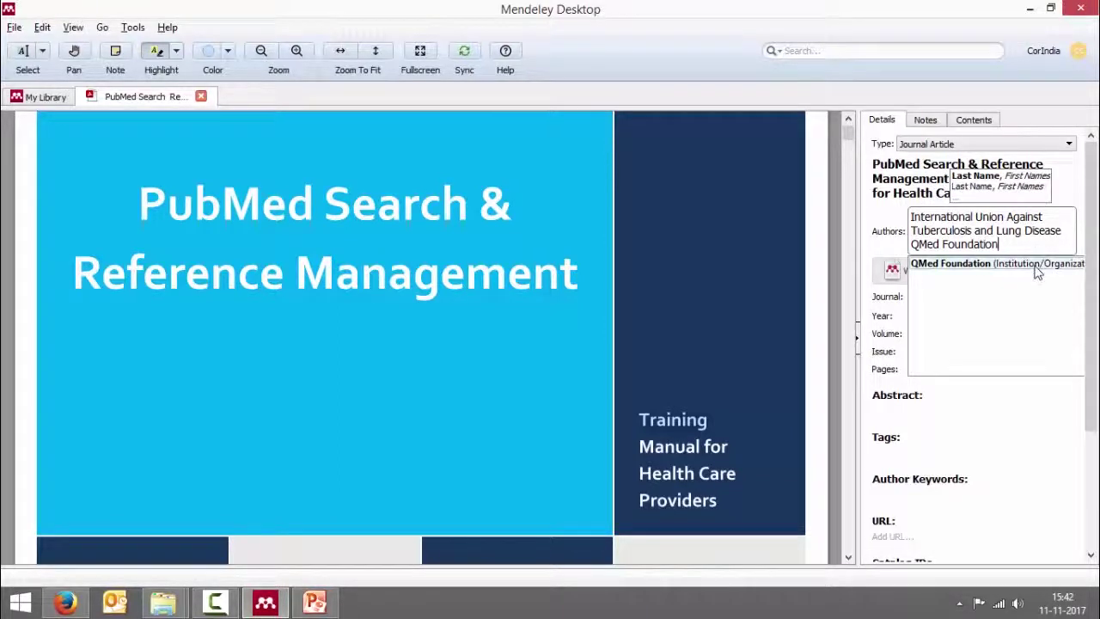
click(1039, 264)
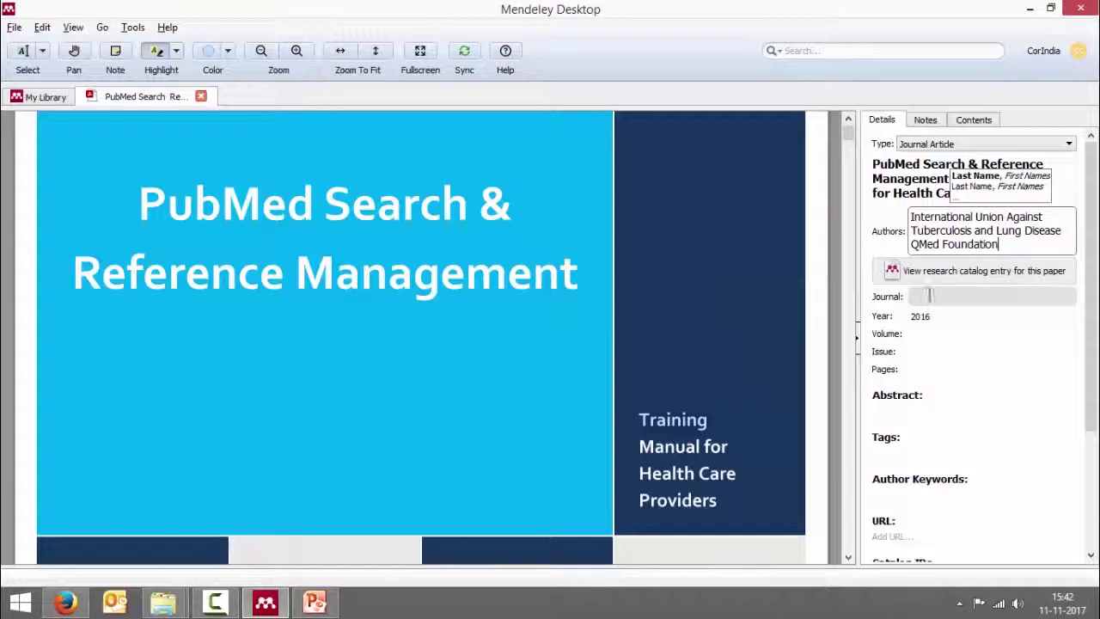
Step: Change the reference type to Report and set the pages to 1-130
click(1012, 146)
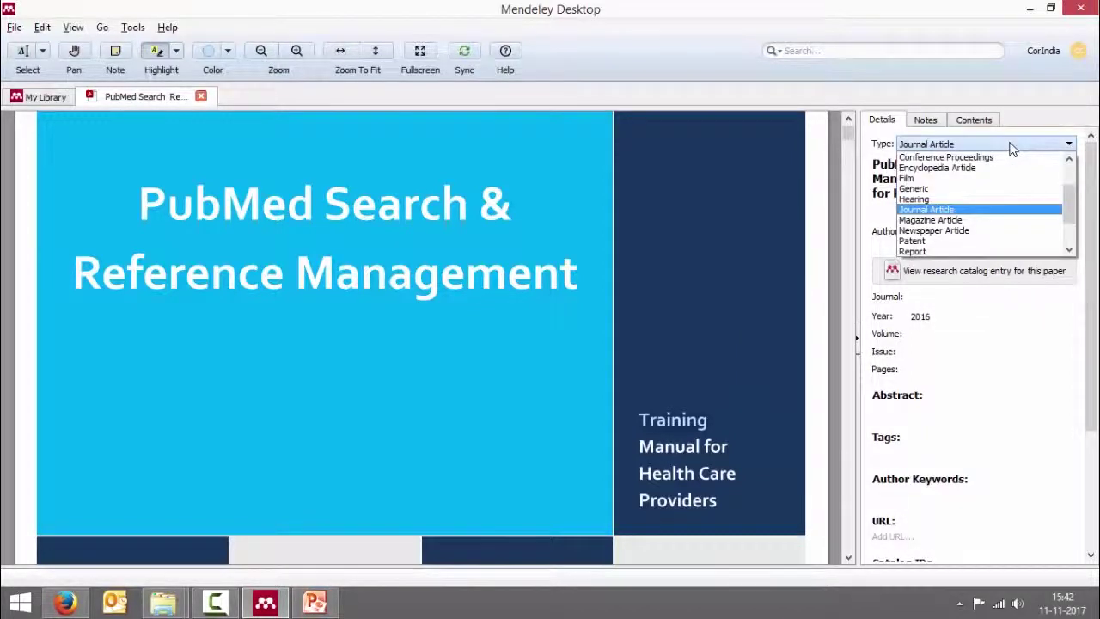
click(955, 251)
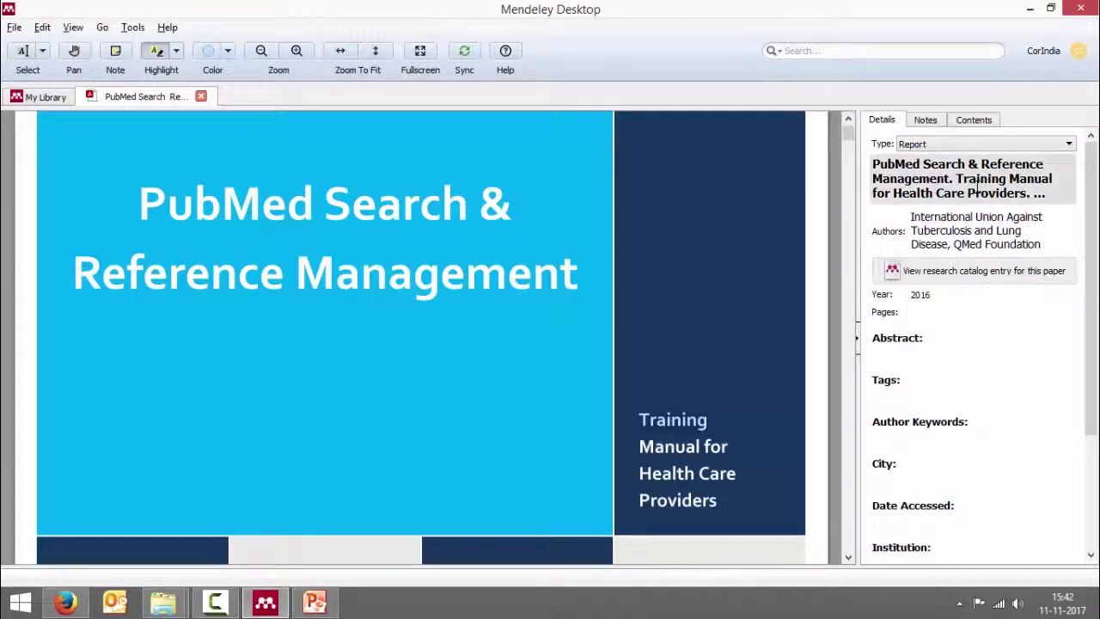
click(933, 314)
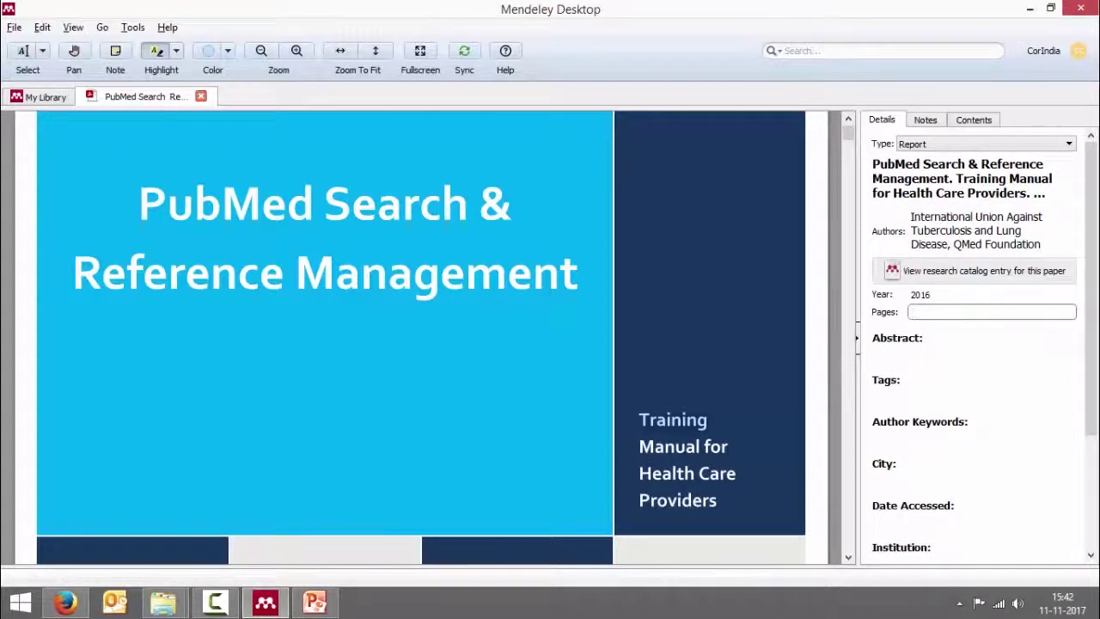
mouse_move(847, 133)
mouse_down()
mouse_move(849, 271)
mouse_move(847, 130)
mouse_up()
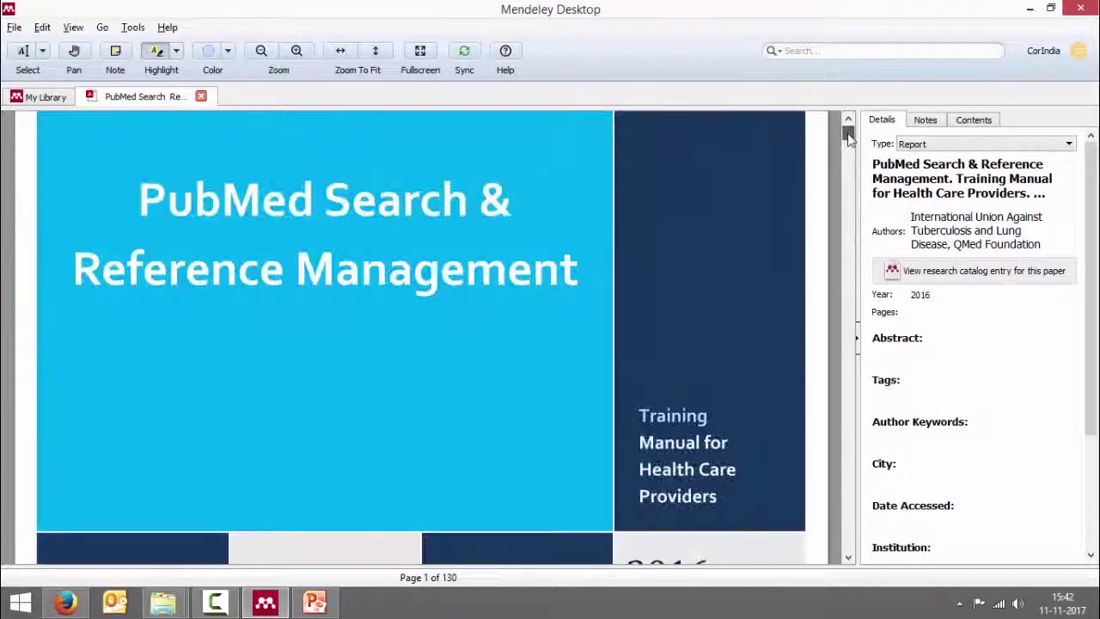
click(945, 312)
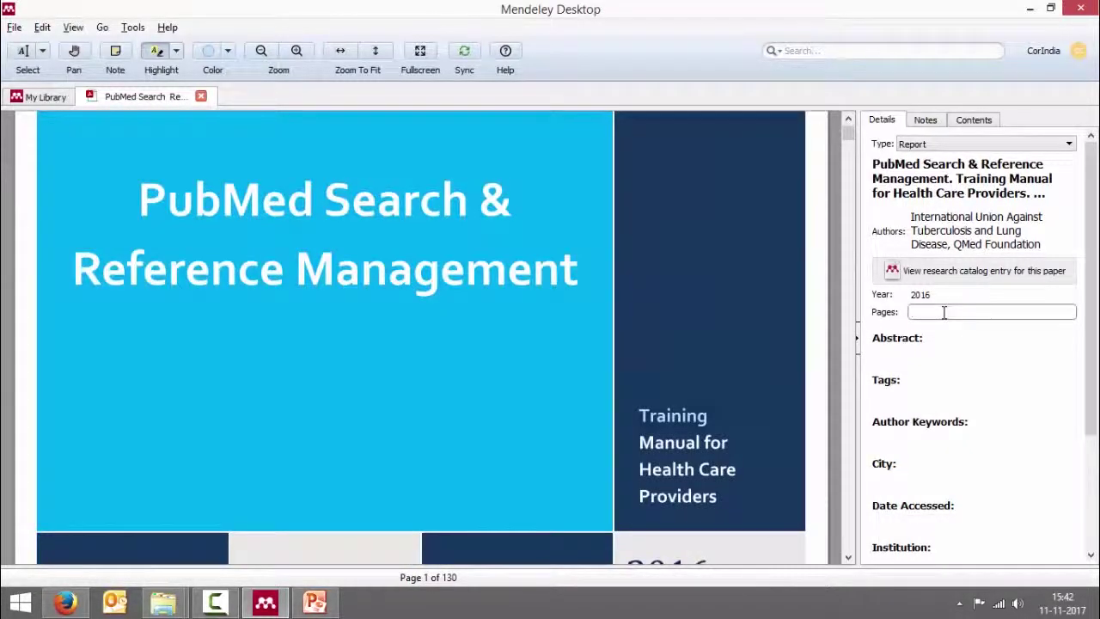
text(1-130)
click(1091, 391)
scroll(1092, 391, down, 3)
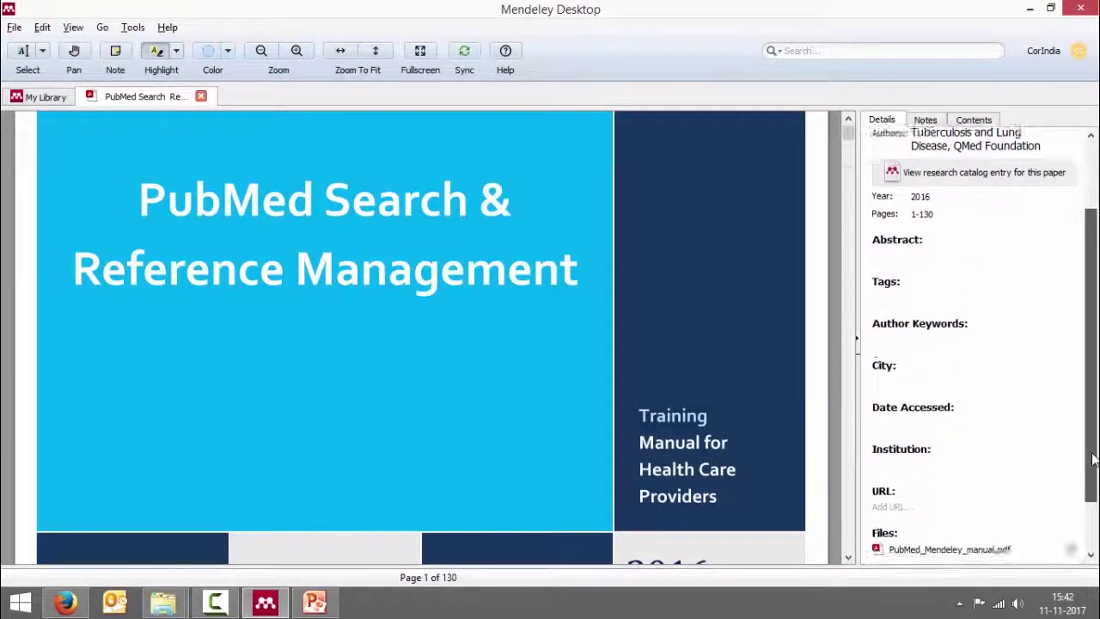
Step: Enter city New Delhi, India and access date 11-11-2017, then close the PDF tab
click(907, 352)
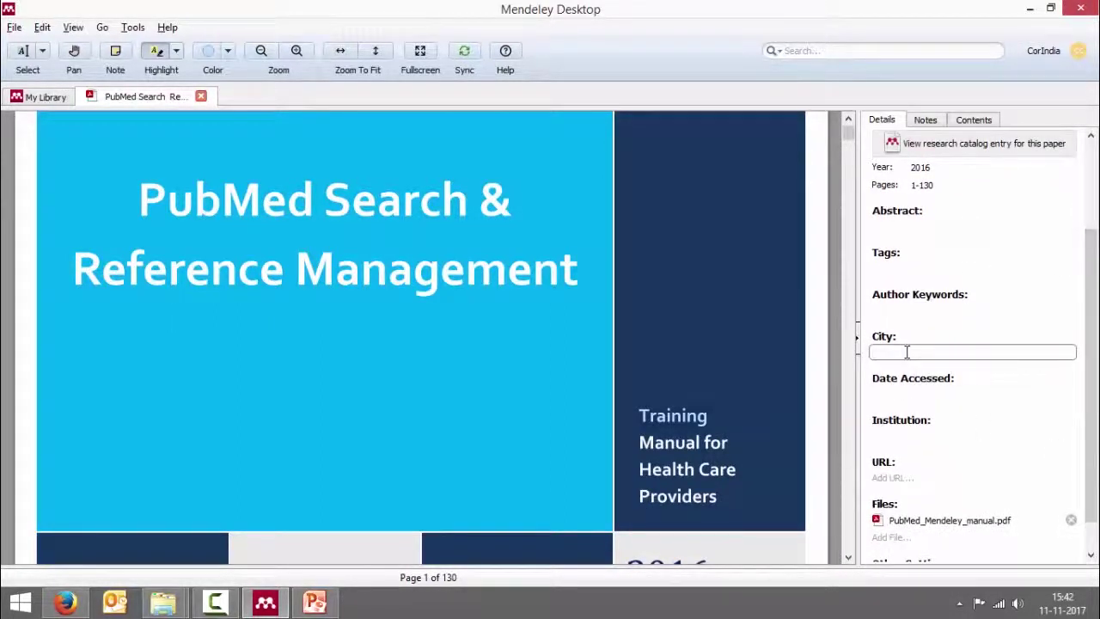
text(New Delhi, India)
click(896, 392)
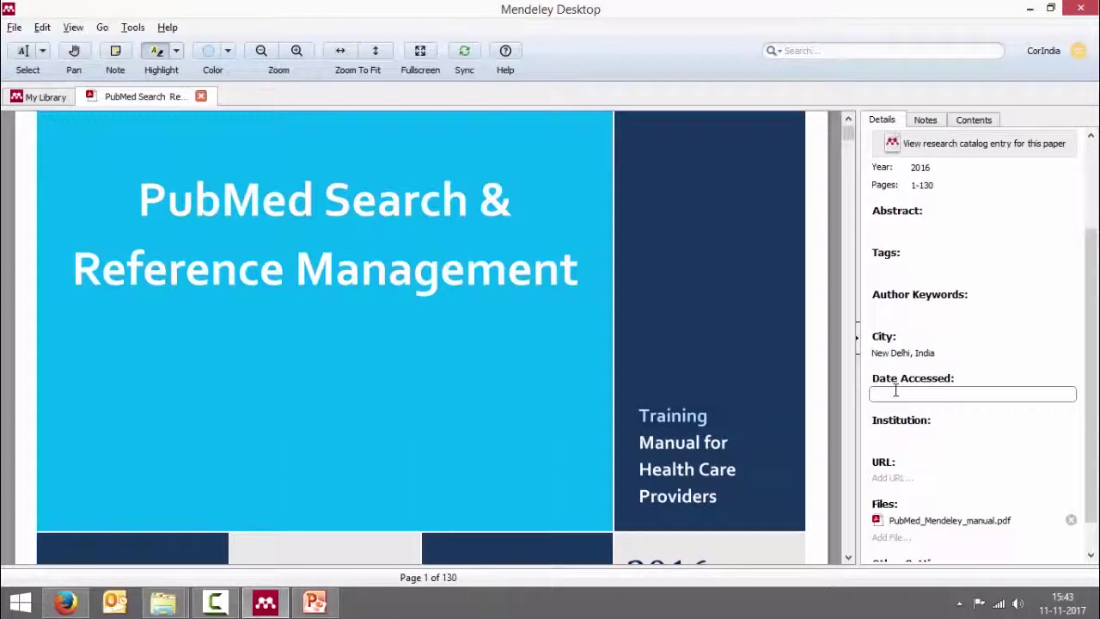
text(11-11-2017)
click(202, 97)
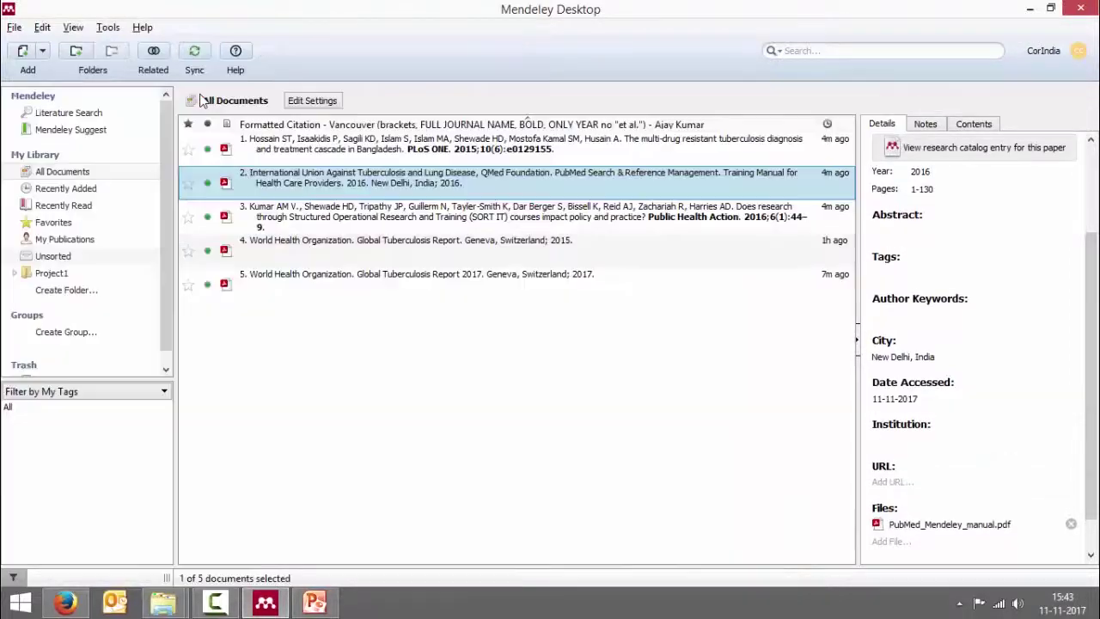
Step: Browse the SORT IT and PubMed manual entries, then confirm the edited city value
click(393, 213)
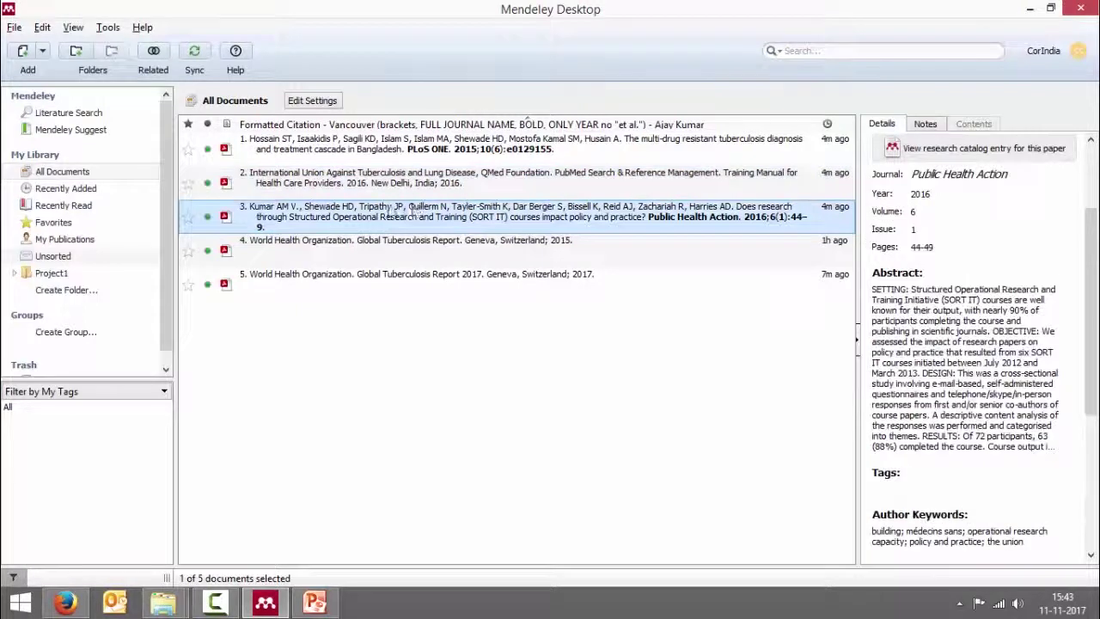
click(434, 185)
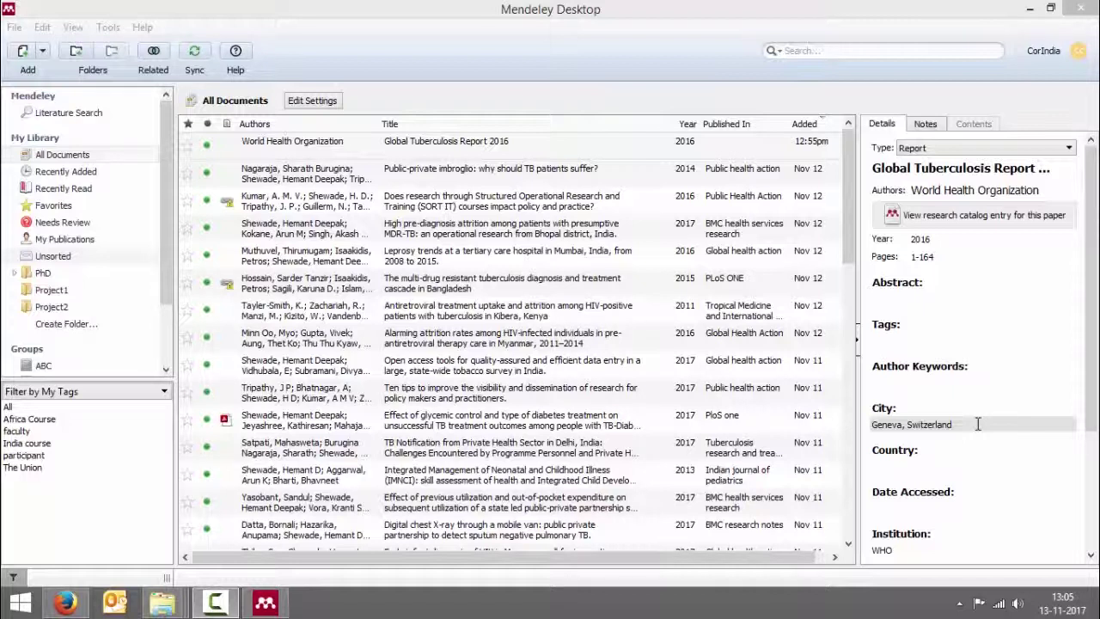
key(Return)
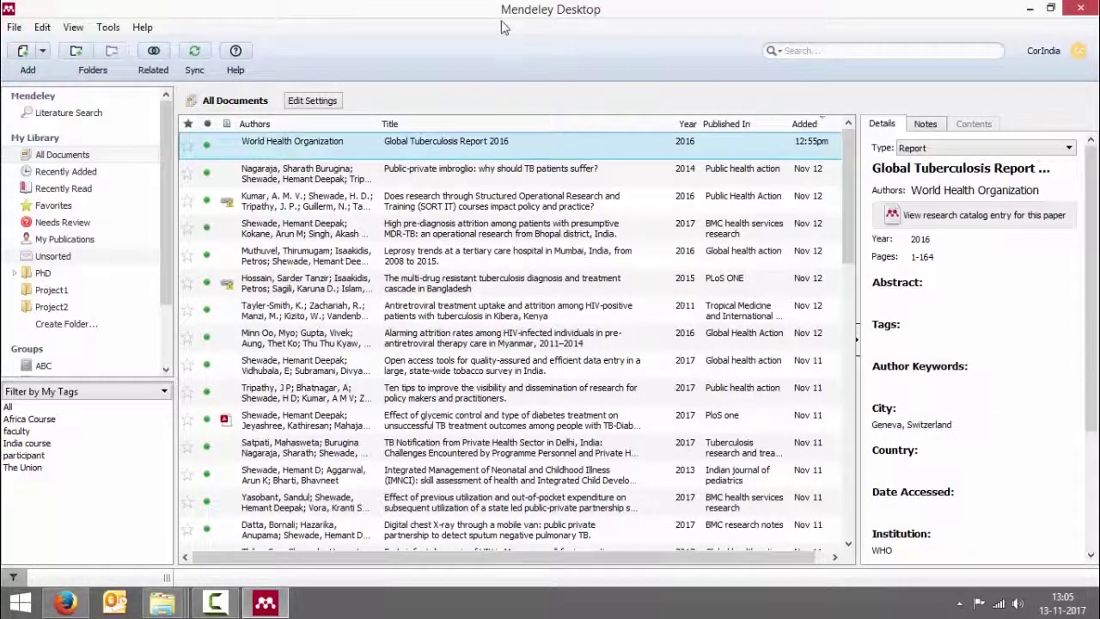
Step: In Tools > Options > Watched Folders, tick temp1, then apply and confirm with OK
click(107, 27)
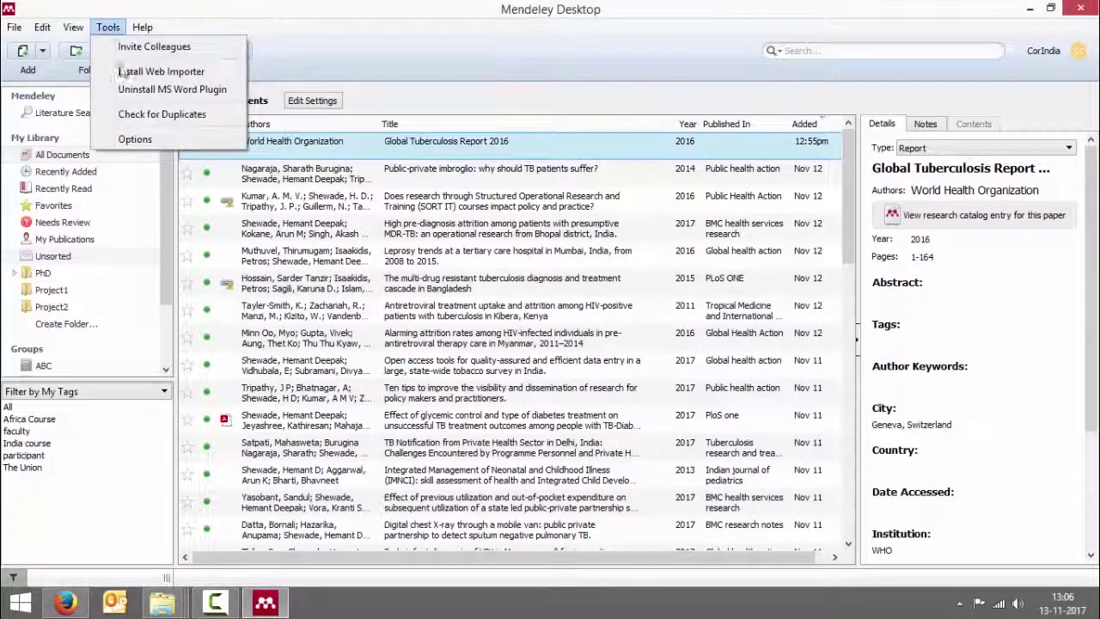
click(150, 146)
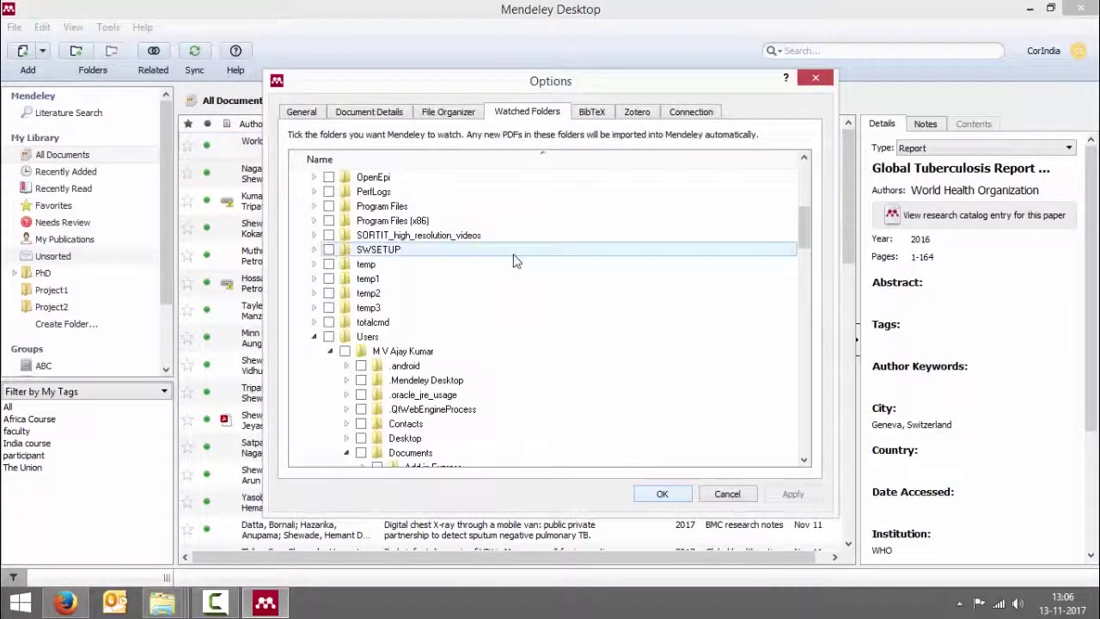
click(351, 114)
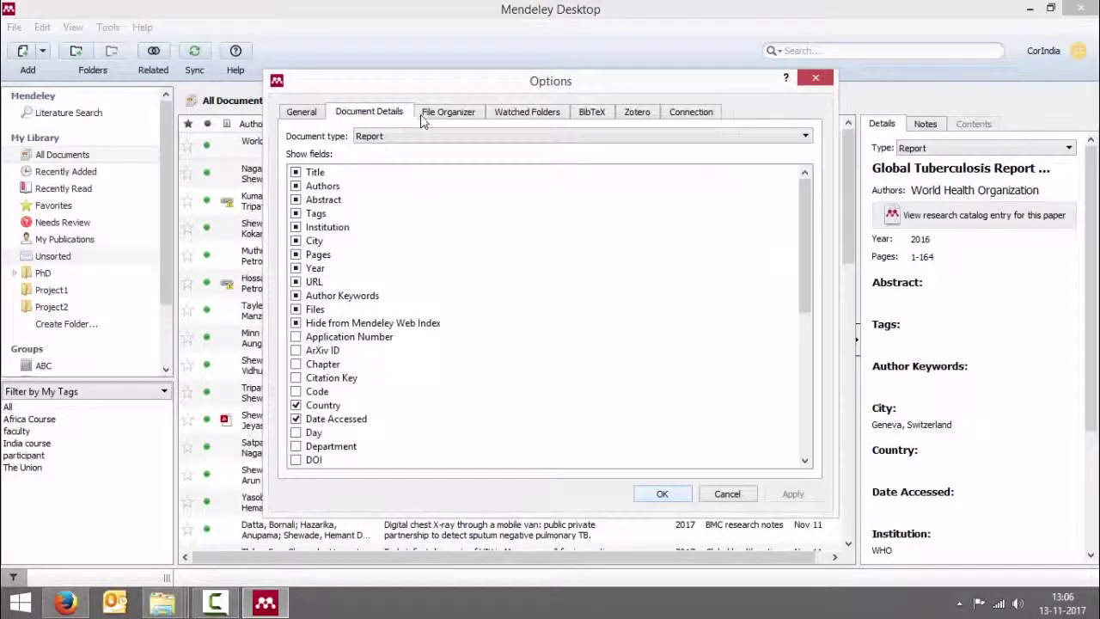
click(423, 115)
click(526, 114)
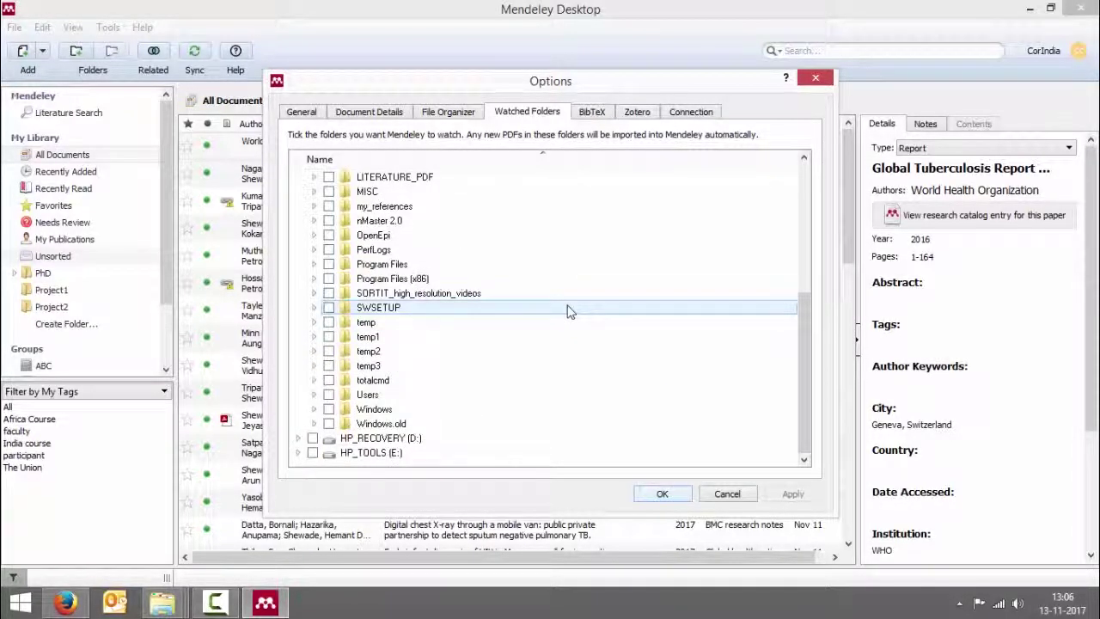
drag(805, 310, 801, 342)
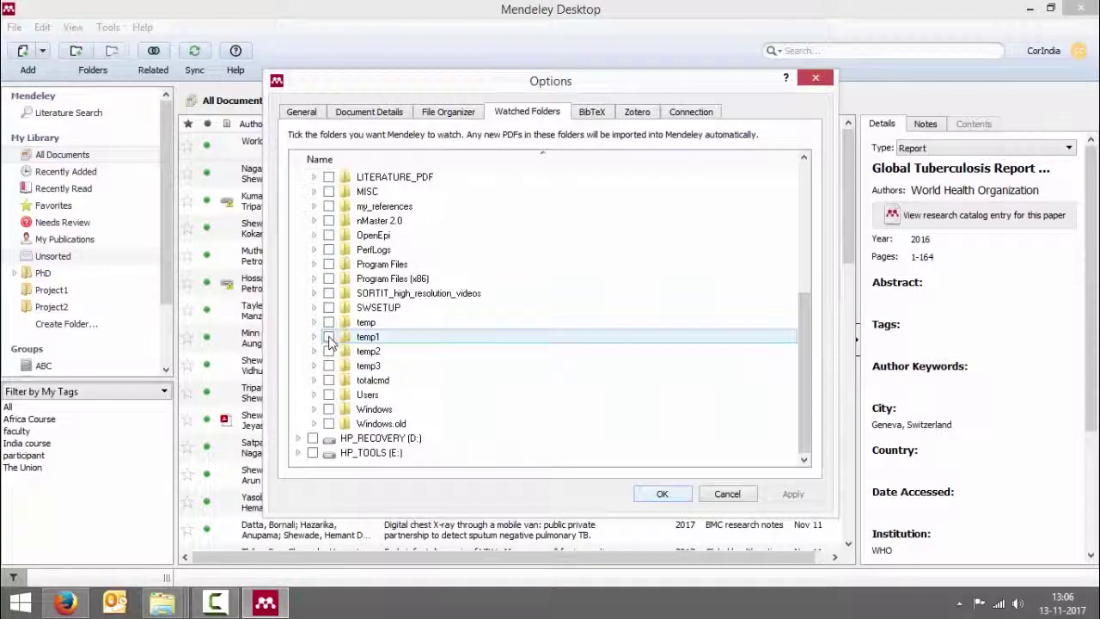
click(329, 338)
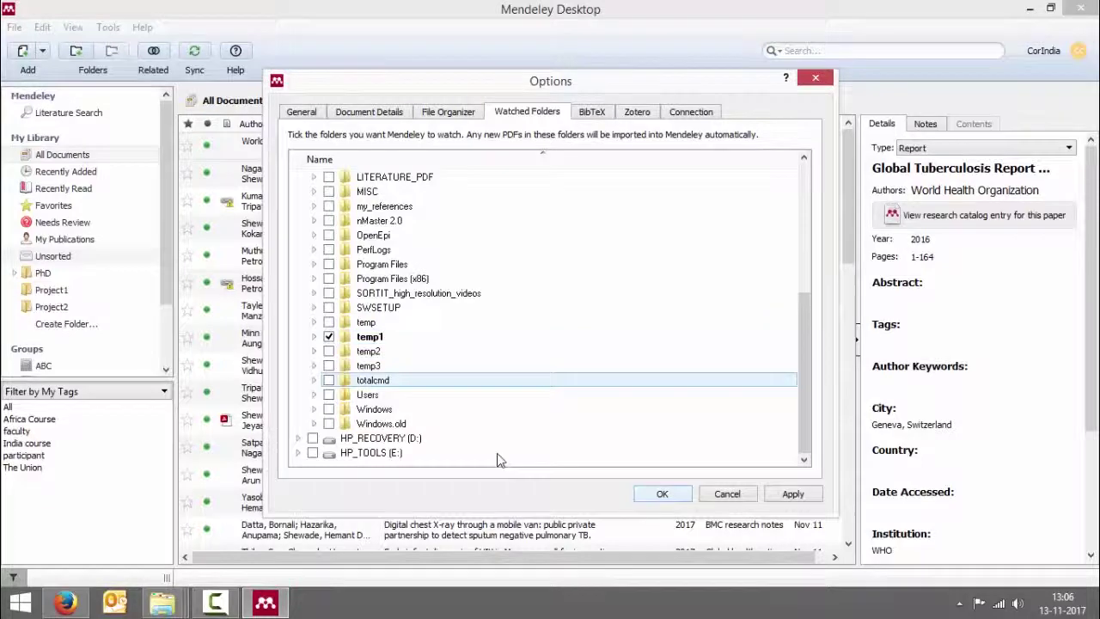
click(789, 496)
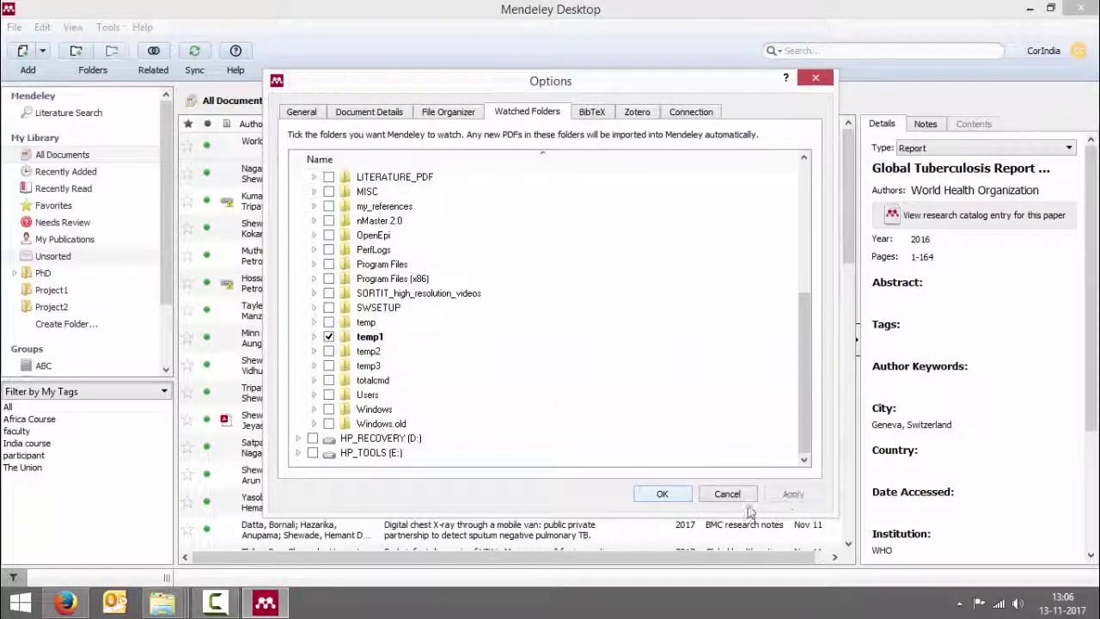
click(668, 496)
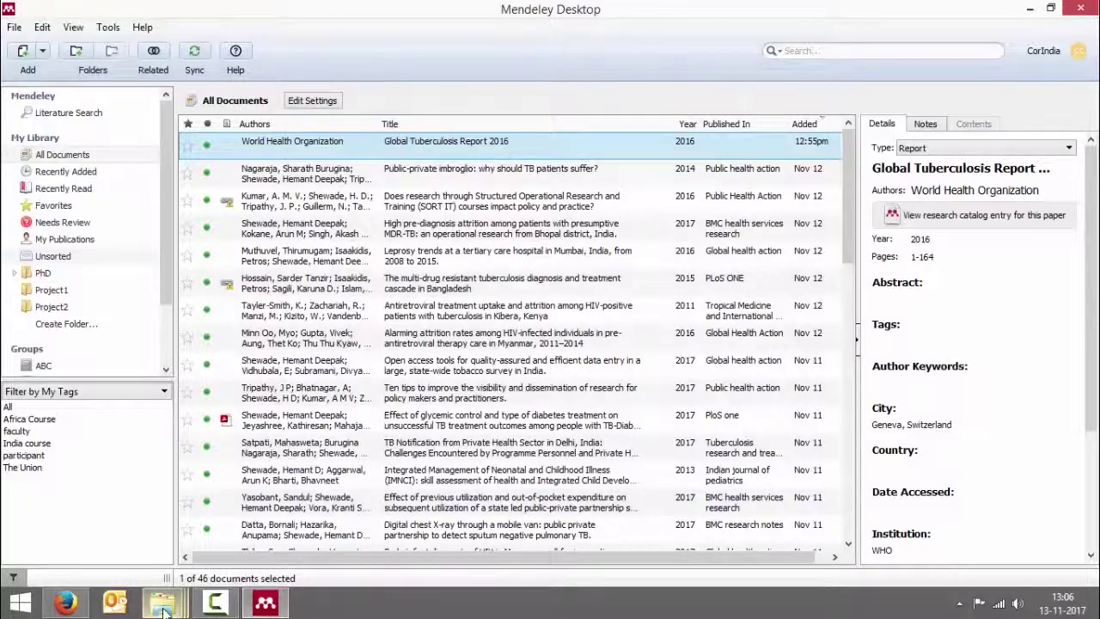
Step: Paste the seven copied desktop PDFs into the temp1 folder, then switch back to Mendeley
mouse_move(160, 606)
click(436, 550)
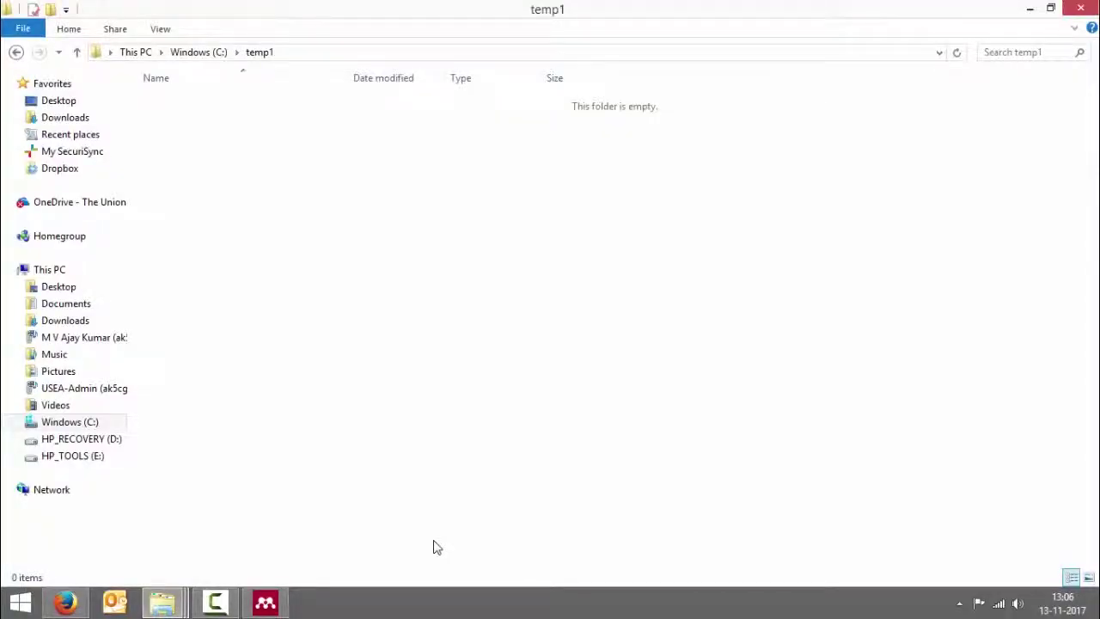
key(super+d)
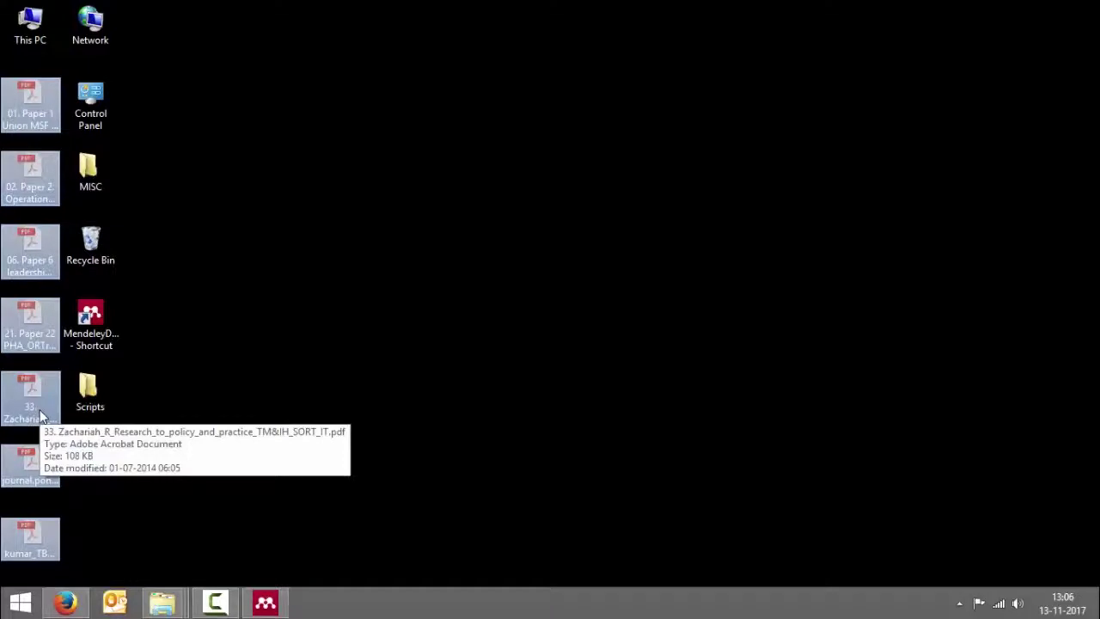
key(alt+Tab)
key(alt+Tab)
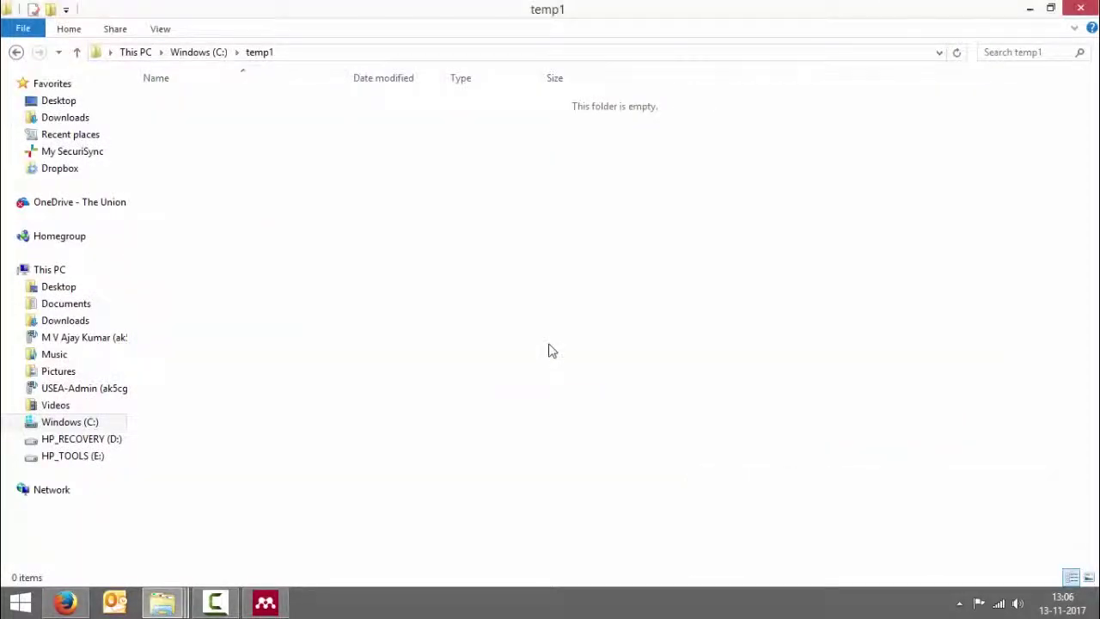
key(ctrl+v)
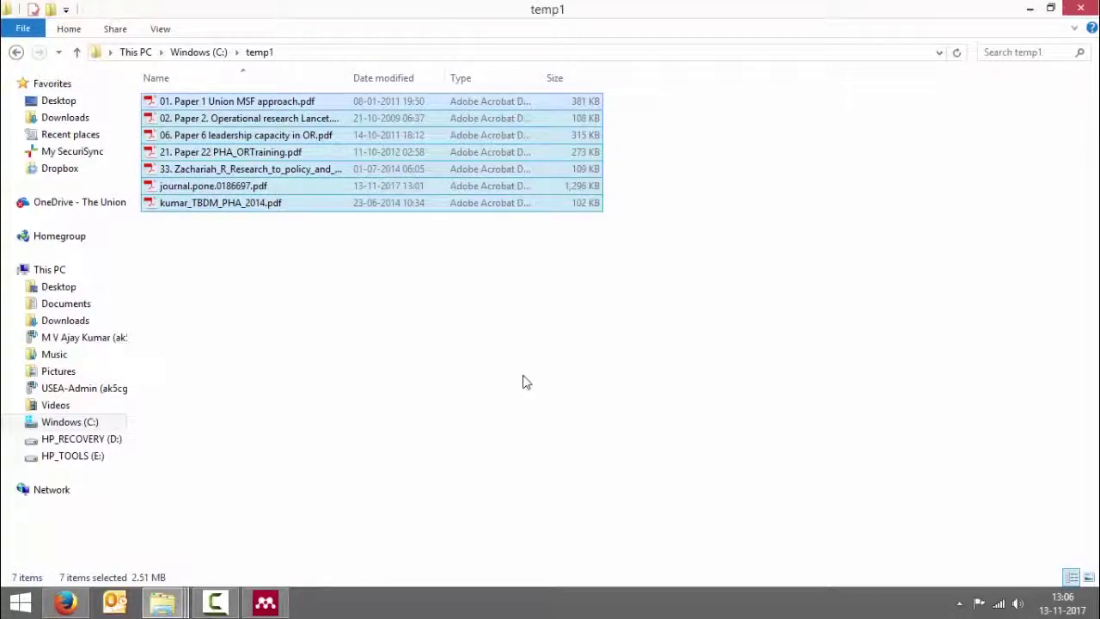
click(273, 605)
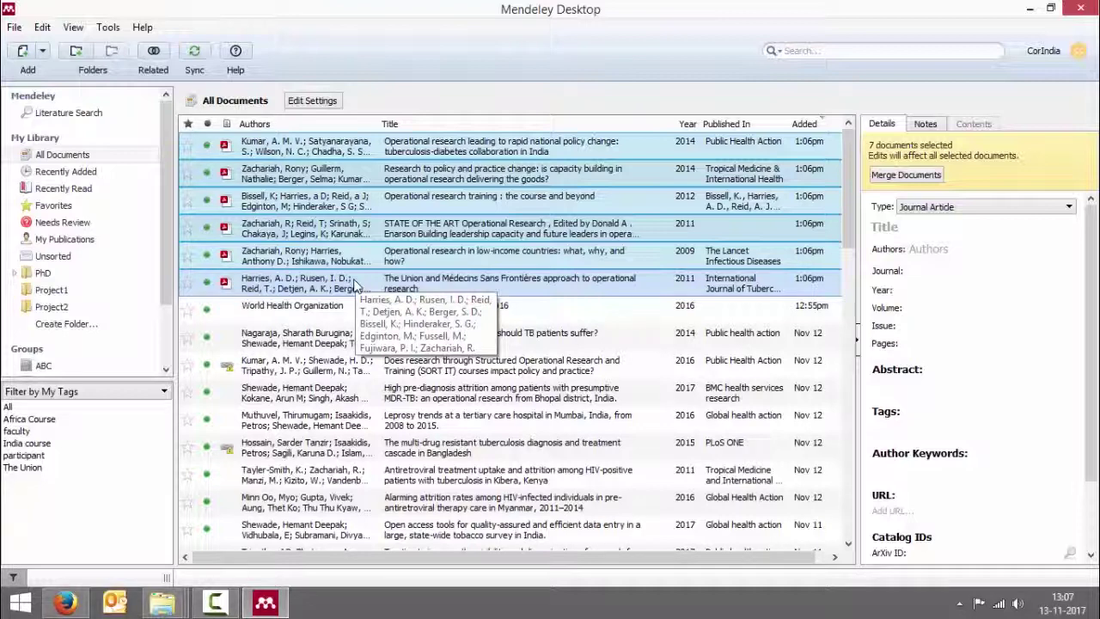
Step: Select the row 'Operational research in low-income countries: what, why, and how?'
click(486, 249)
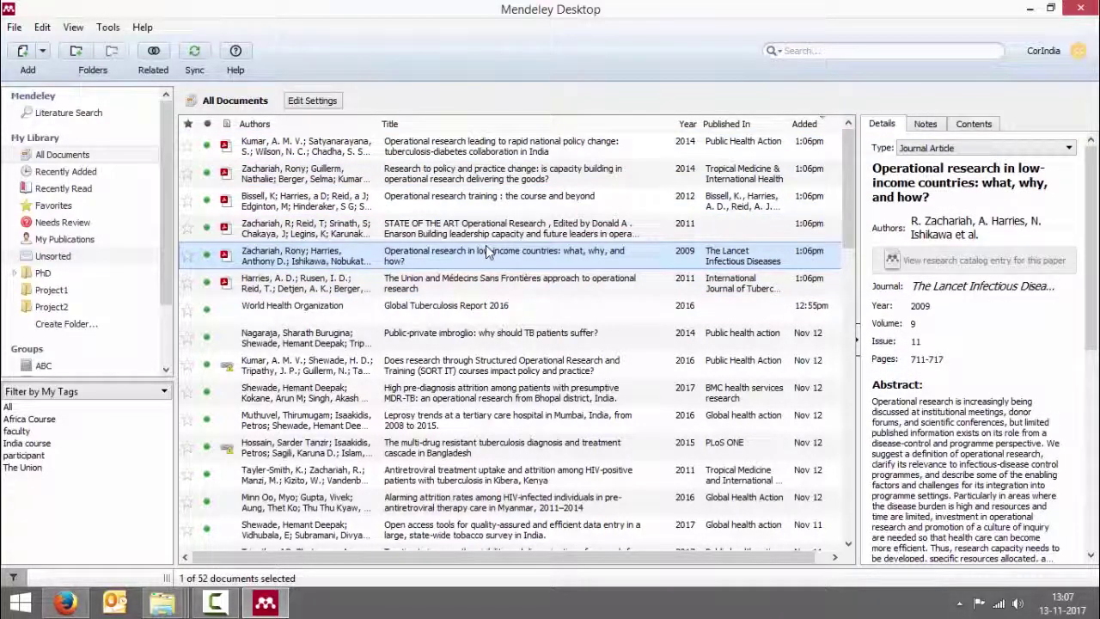